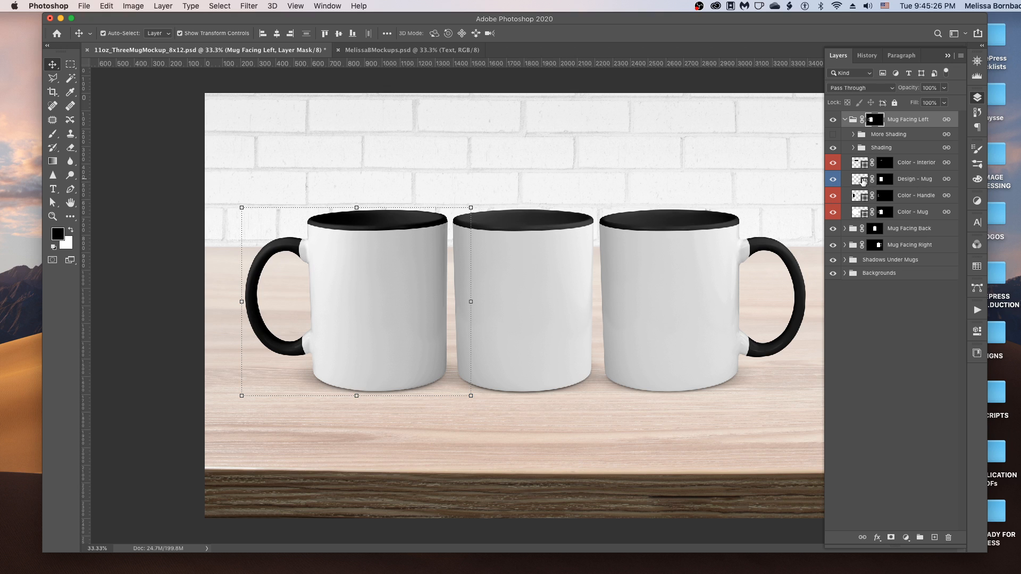
# Open the Design – Mug smart object of the Mug Facing Left group and open milky-way-2750627.jpg from the 1_Art folder.
pyautogui.doubleClick(863, 180)
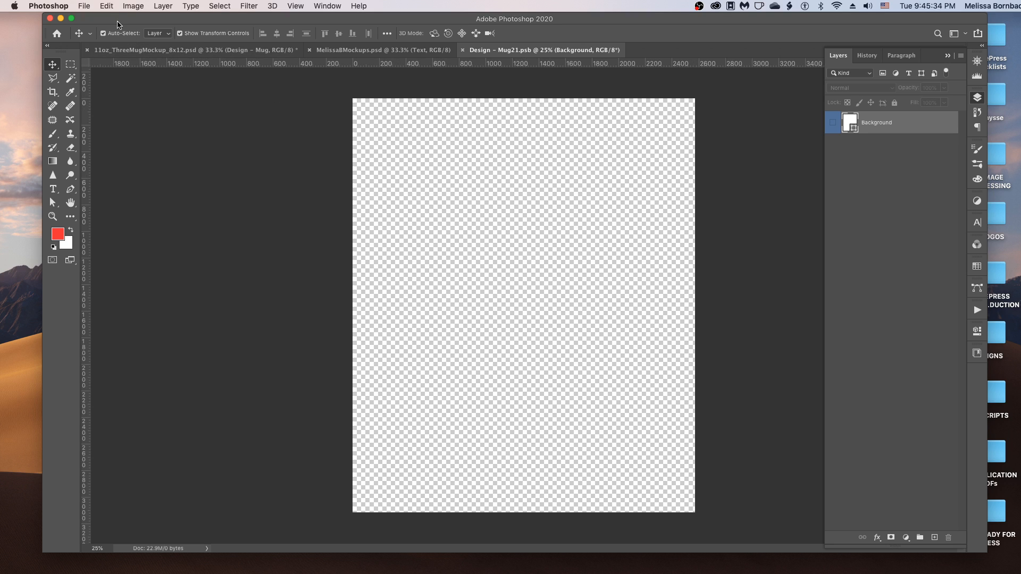
pyautogui.click(84, 5)
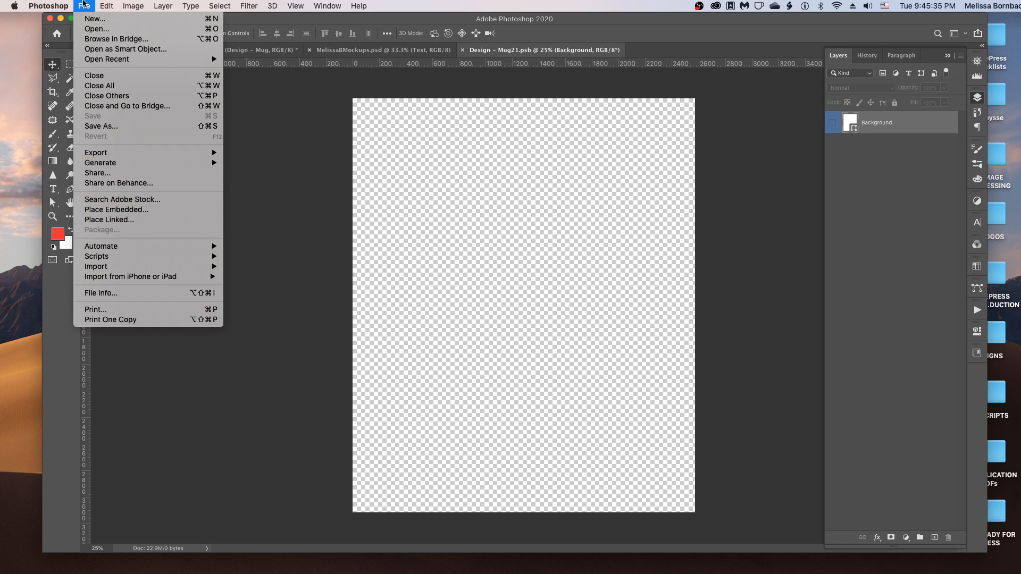
pyautogui.click(105, 30)
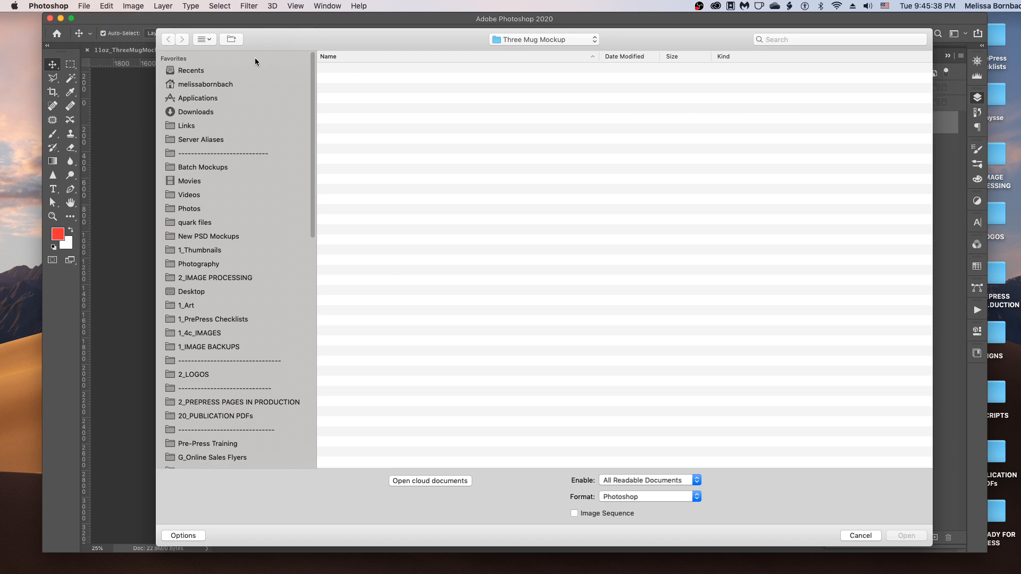
pyautogui.click(220, 306)
pyautogui.click(389, 99)
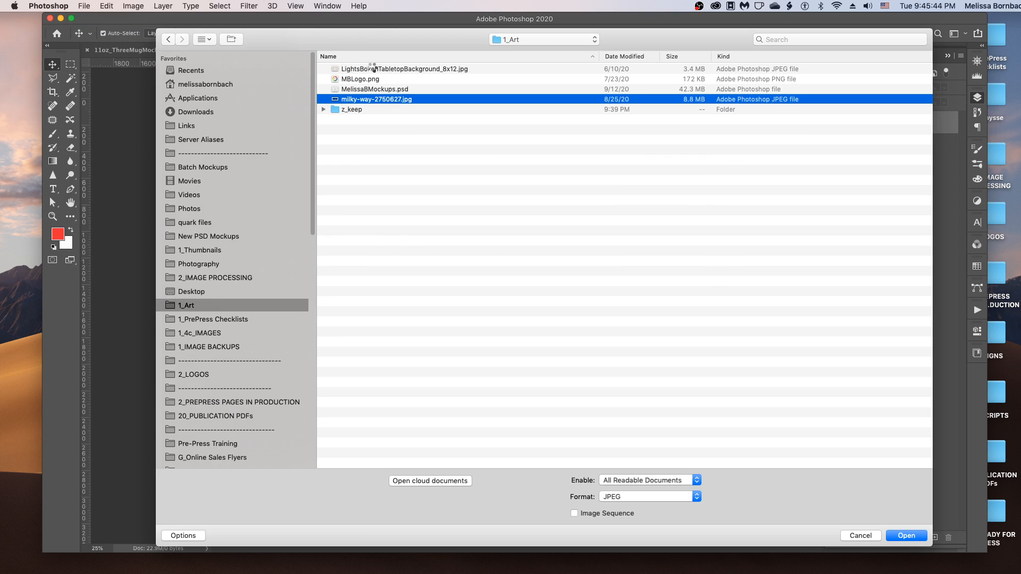
pyautogui.press('Return')
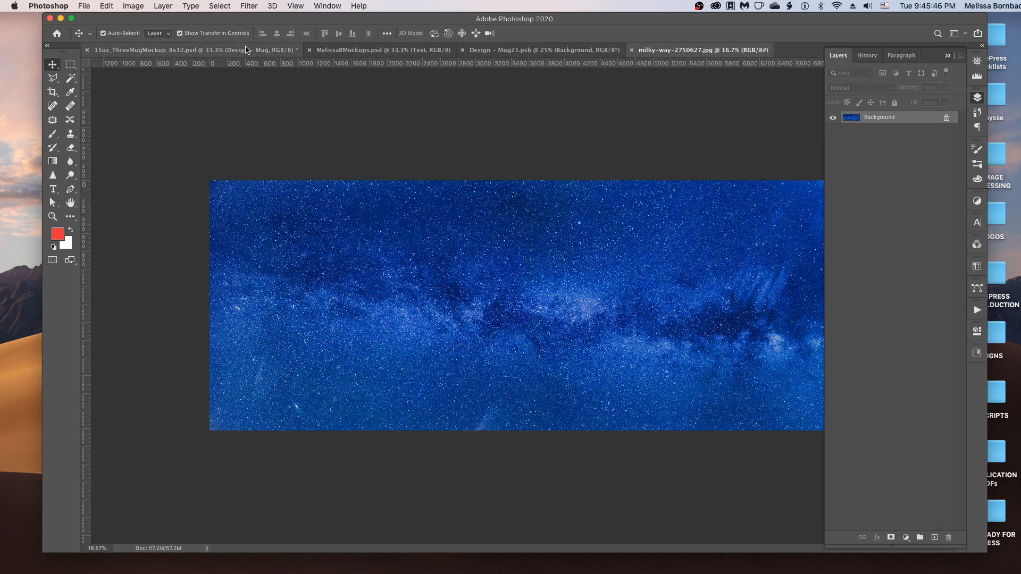
# Copy the entire milky way image and paste it into the left-facing mug's design document.
pyautogui.click(227, 8)
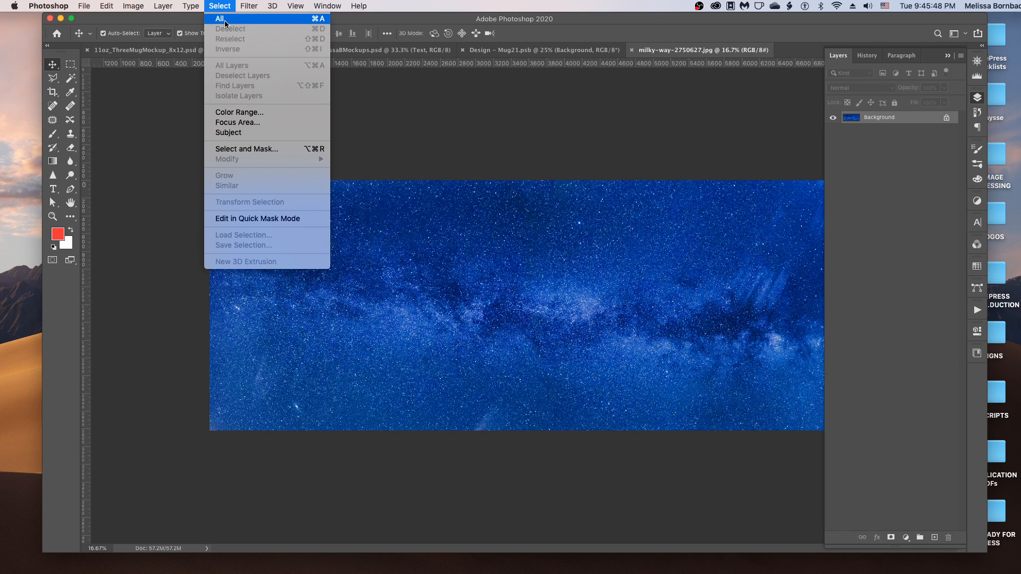
pyautogui.click(226, 19)
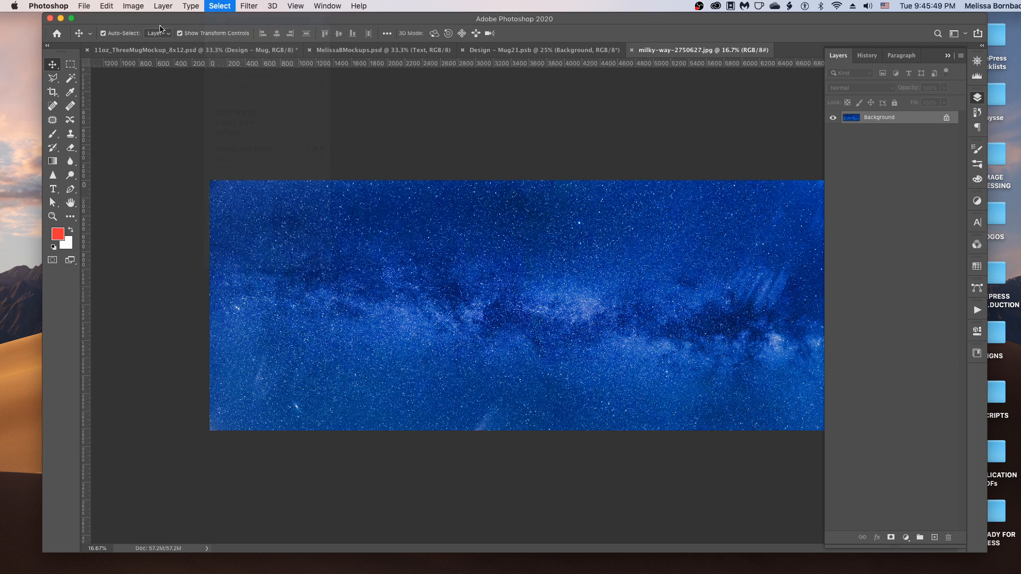
pyautogui.click(113, 6)
pyautogui.click(121, 84)
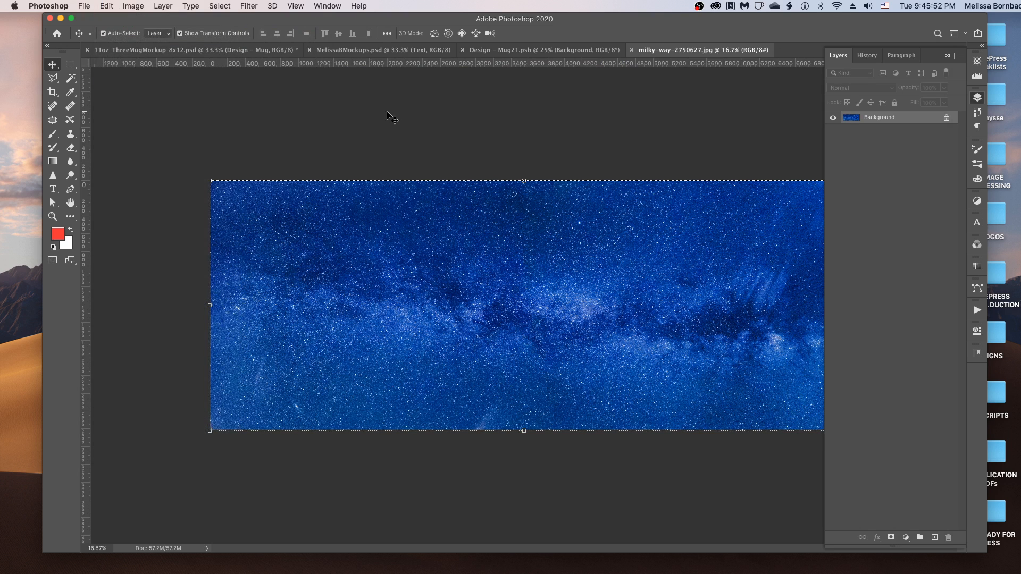
pyautogui.click(511, 51)
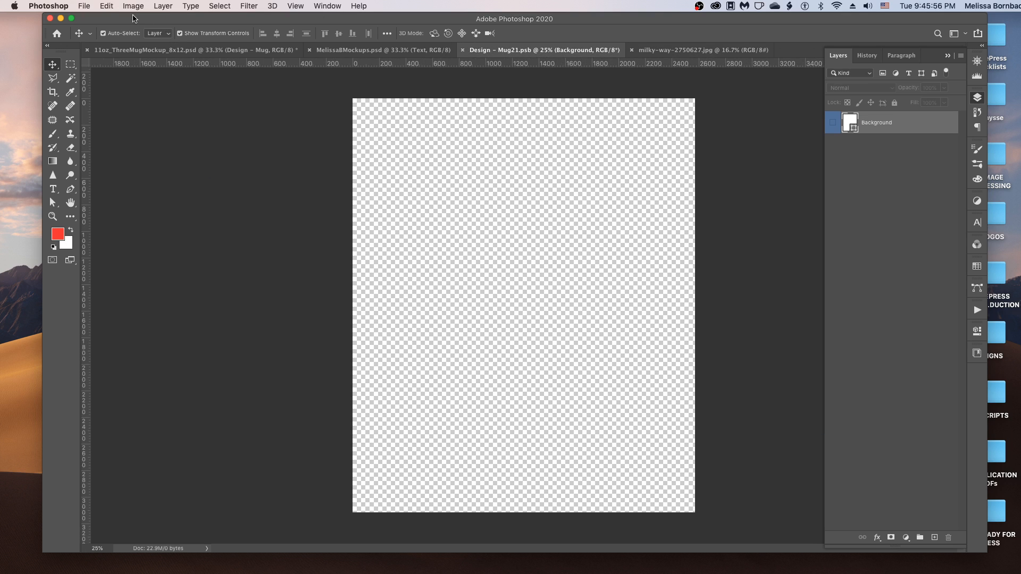
pyautogui.click(108, 6)
pyautogui.click(119, 104)
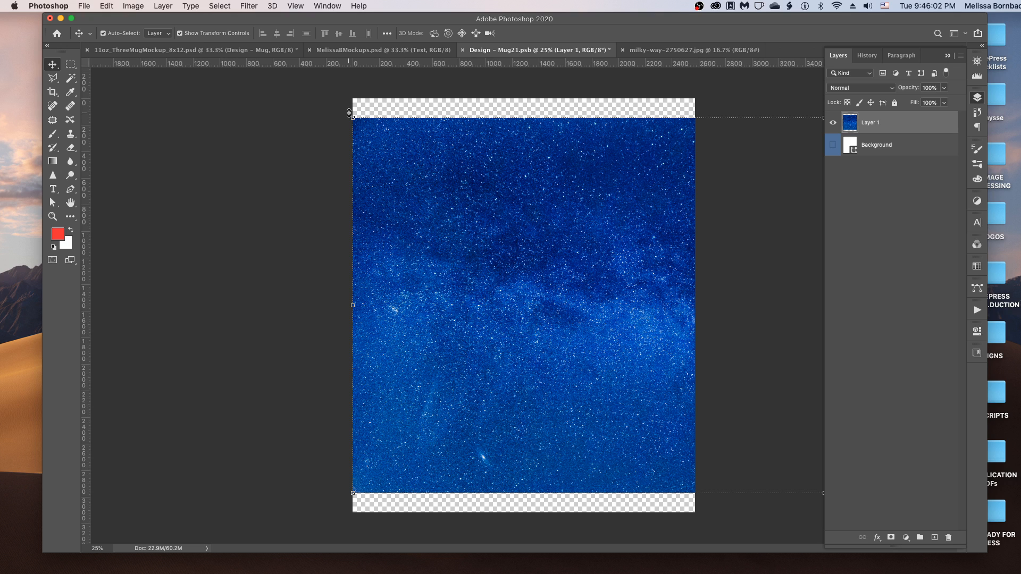
# Free Transform the pasted image to about 112% to cover the canvas height, with its left edge at the canvas's left edge.
pyautogui.click(106, 6)
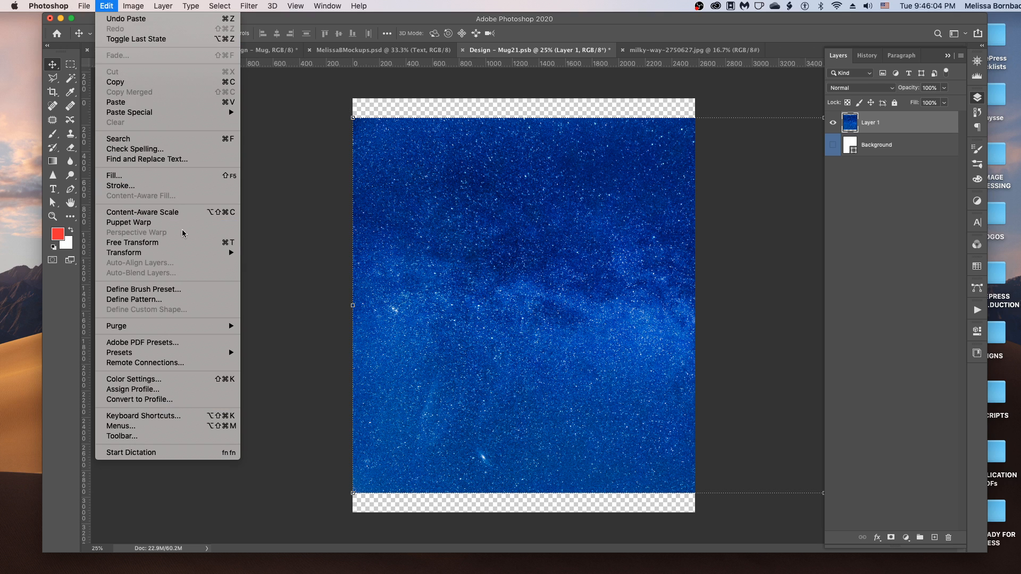
pyautogui.click(165, 243)
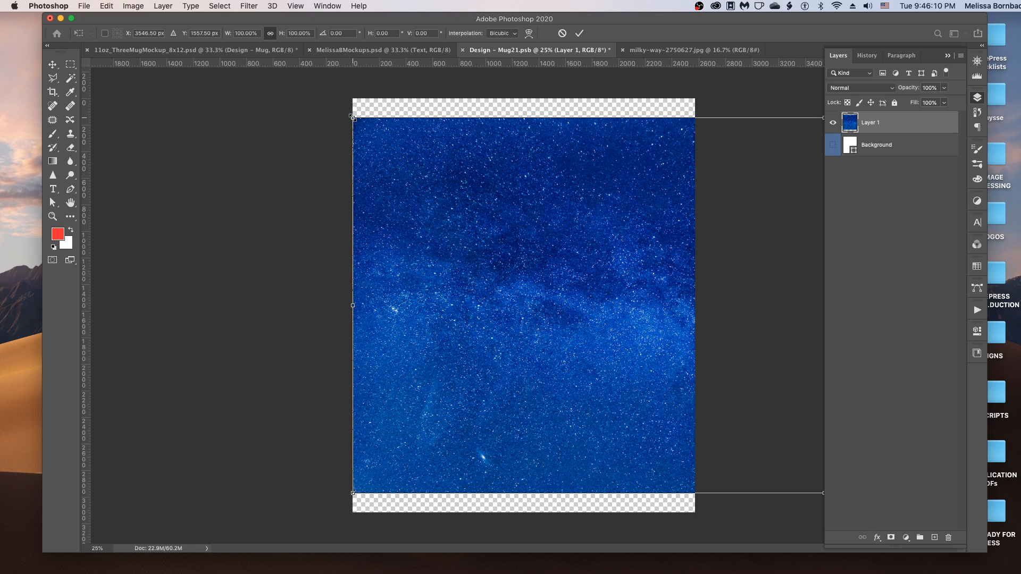
pyautogui.moveTo(351, 114); pyautogui.dragTo(307, 81)
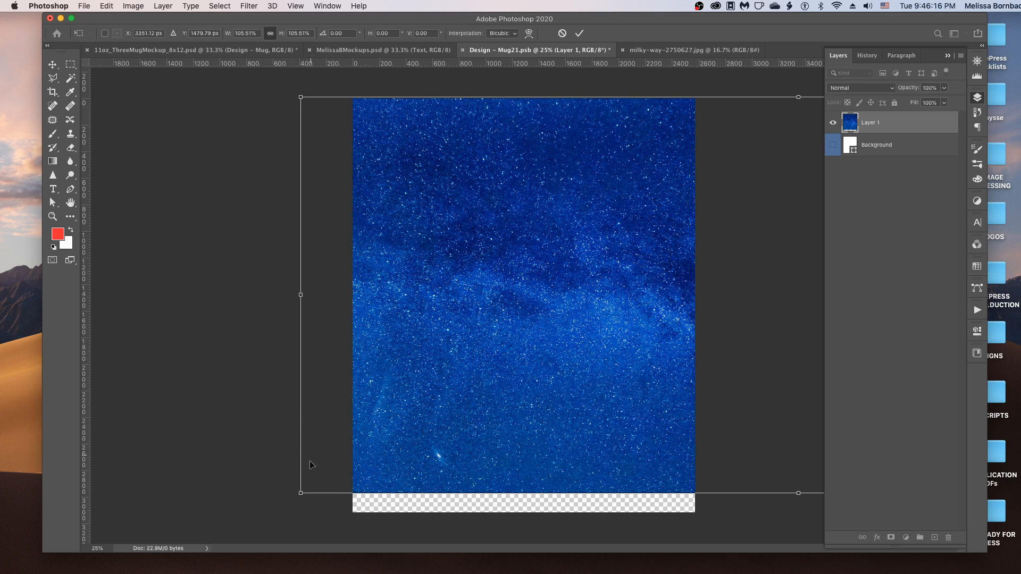
pyautogui.moveTo(298, 494); pyautogui.dragTo(246, 527)
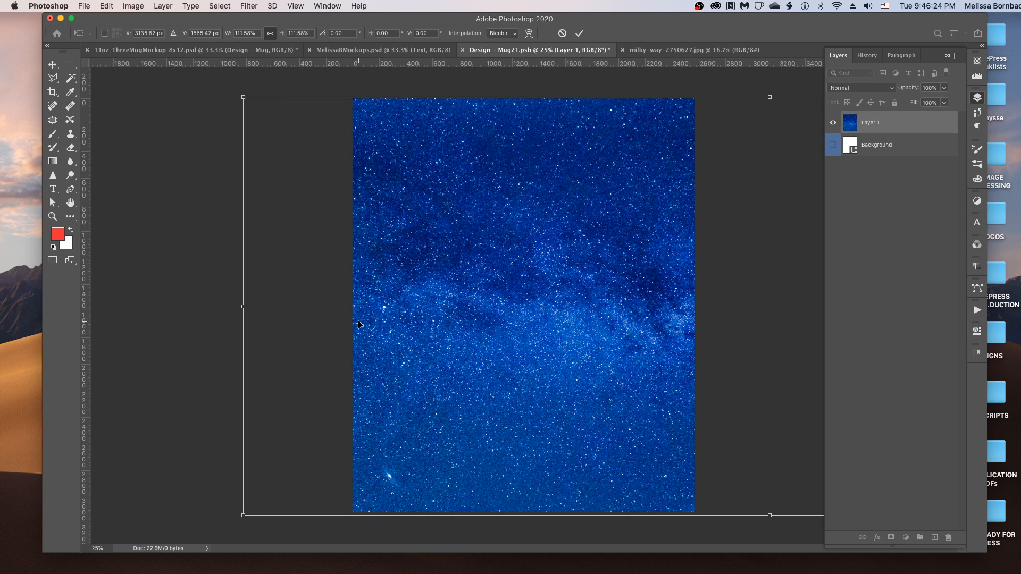
pyautogui.click(108, 5)
pyautogui.moveTo(387, 198); pyautogui.dragTo(489, 199)
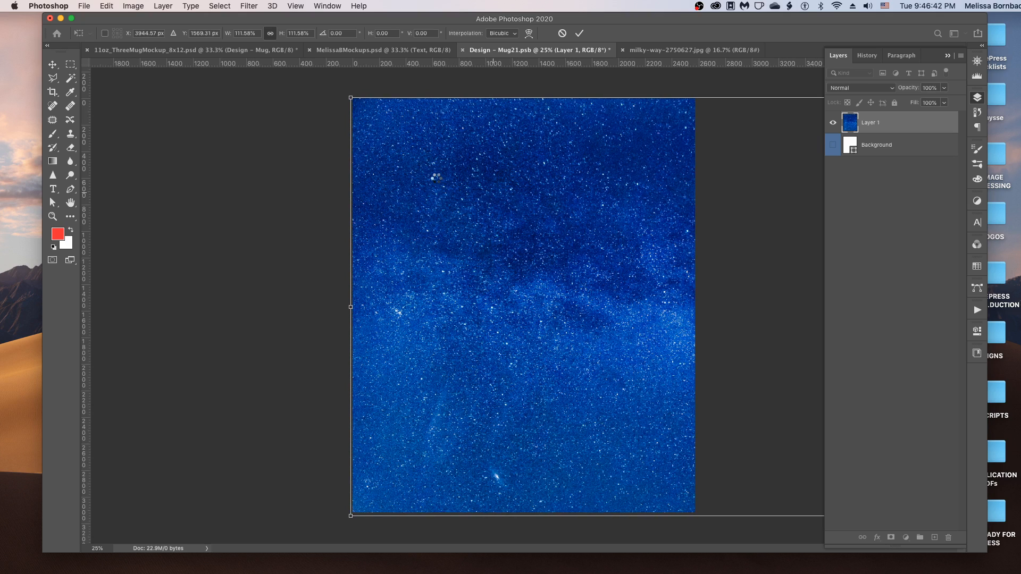
pyautogui.press('Return')
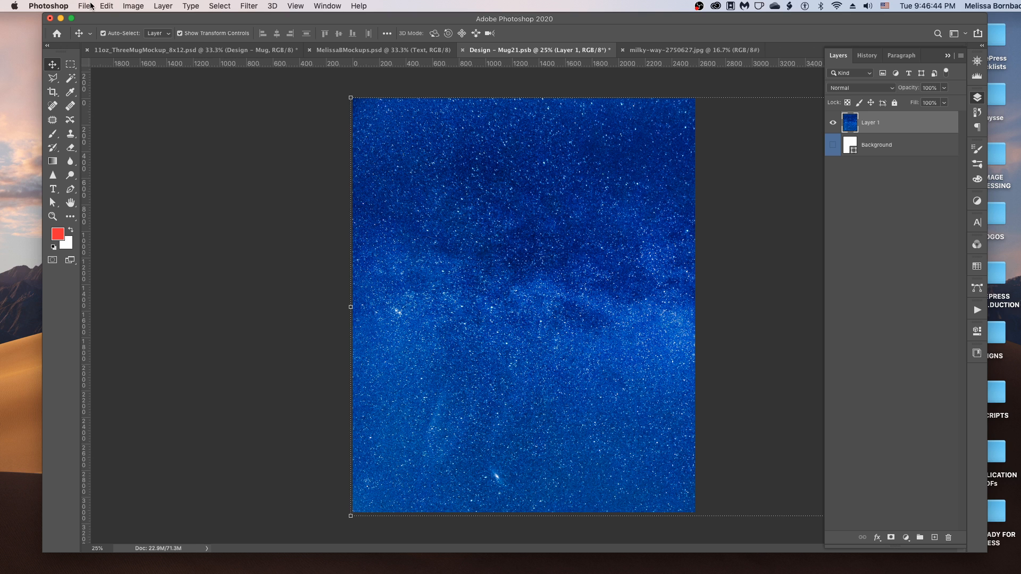
# Save and close the left-facing mug's design, close the milky way image, and deselect the layer in the mockup.
pyautogui.click(84, 6)
pyautogui.click(101, 117)
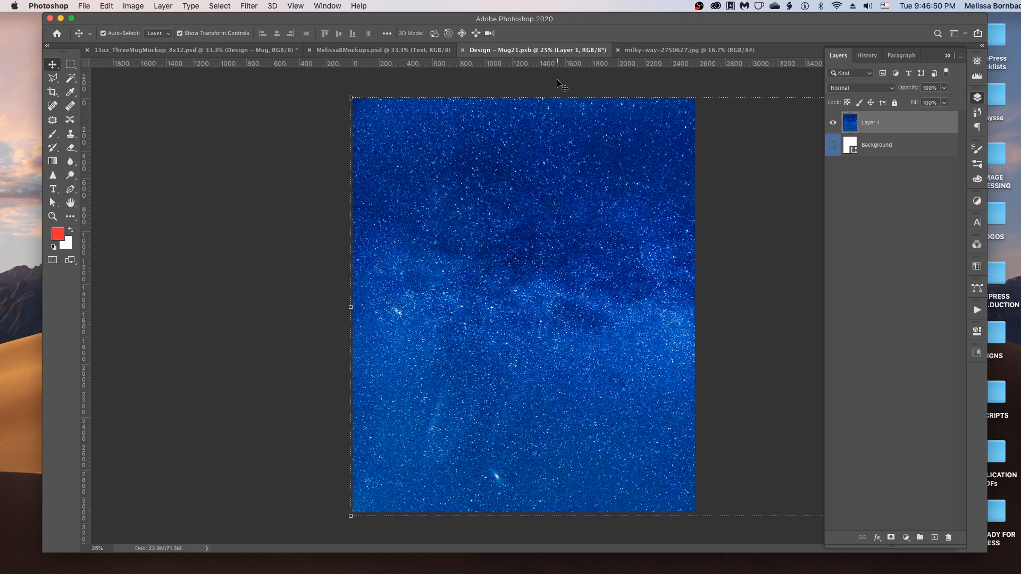
pyautogui.click(462, 50)
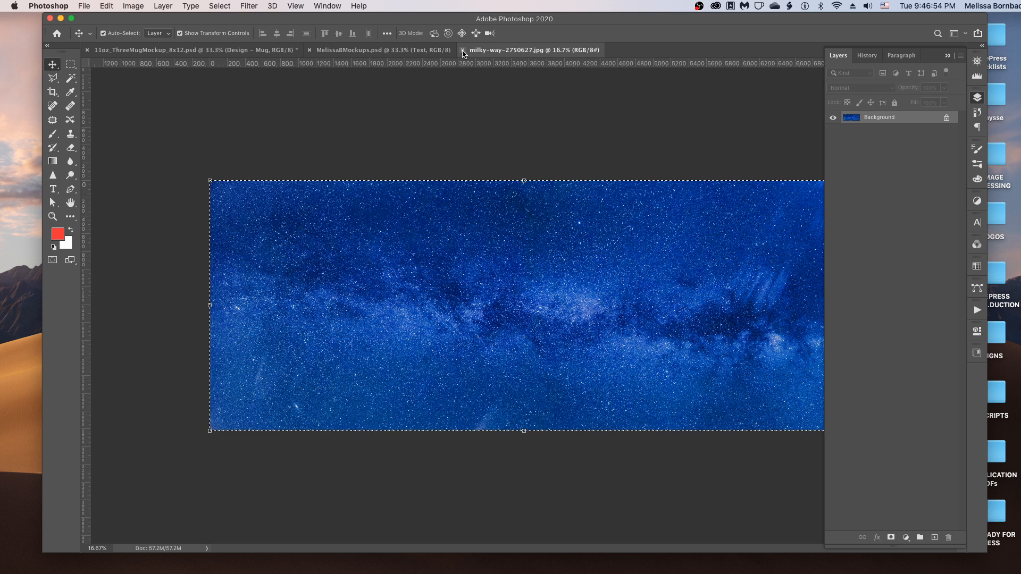
pyautogui.click(463, 51)
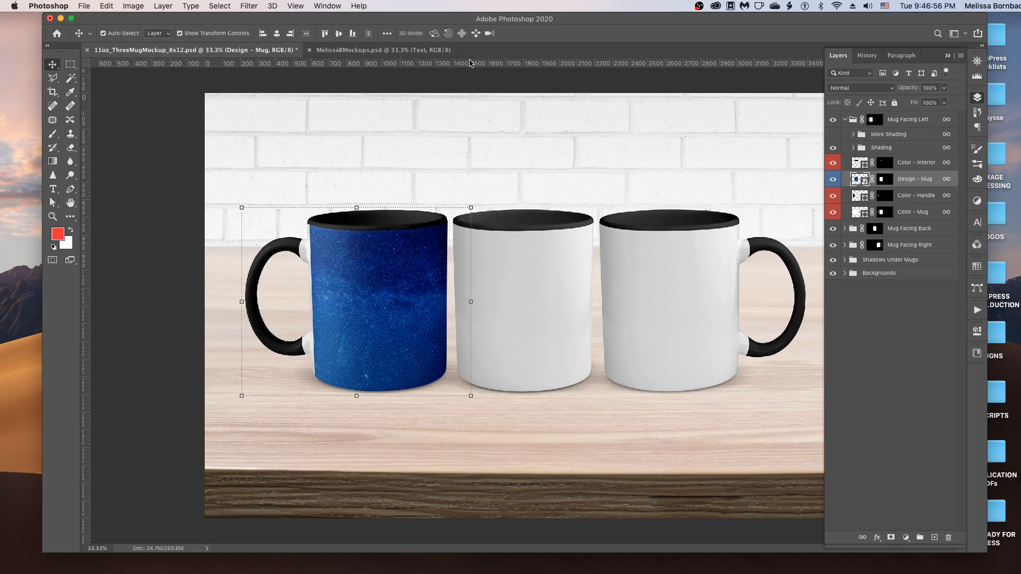
pyautogui.click(478, 84)
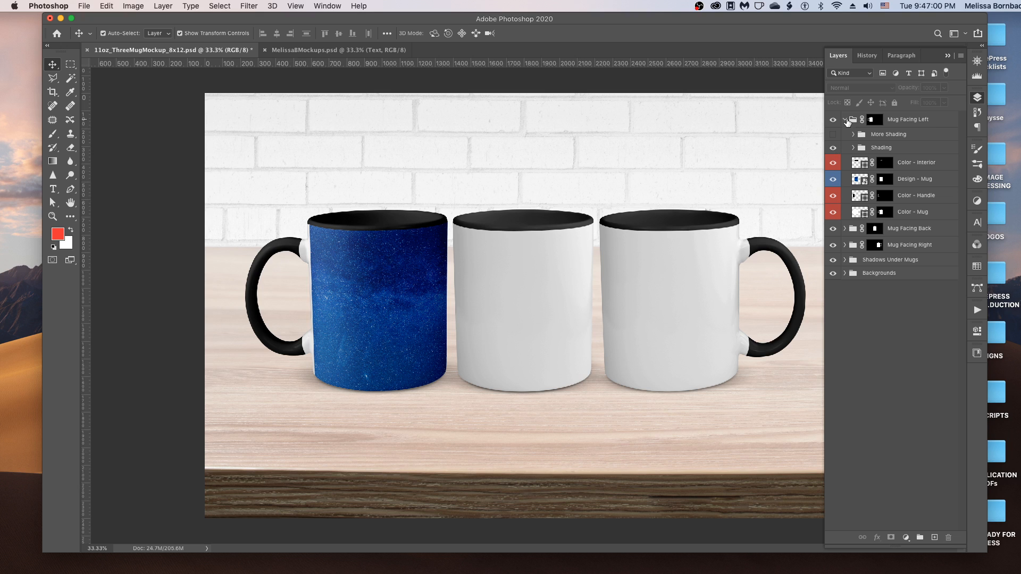
# Open the Design – Mug smart object of the Mug Facing Back group and paste the copied milky way image into it.
pyautogui.click(846, 121)
pyautogui.click(845, 135)
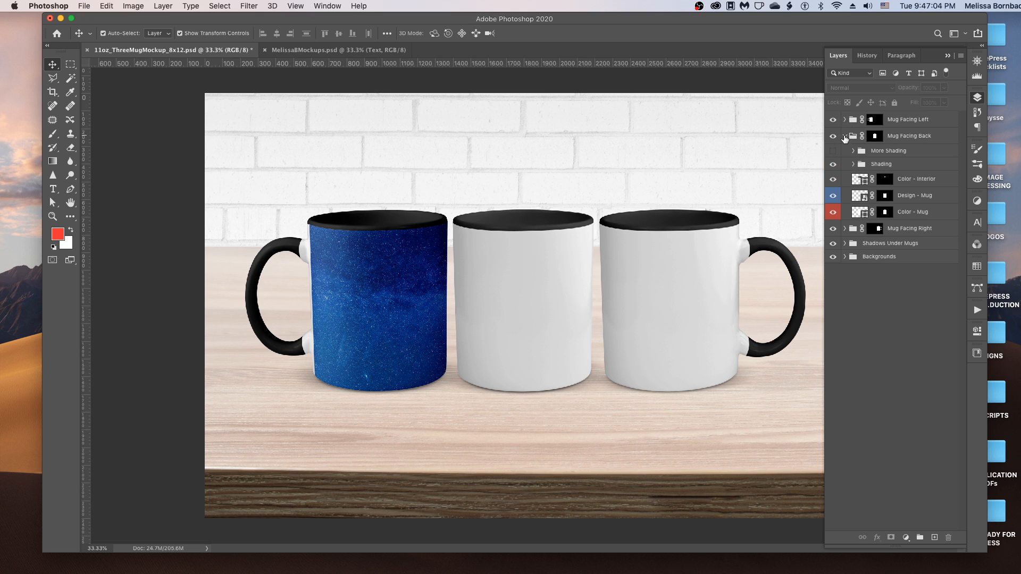
pyautogui.doubleClick(863, 196)
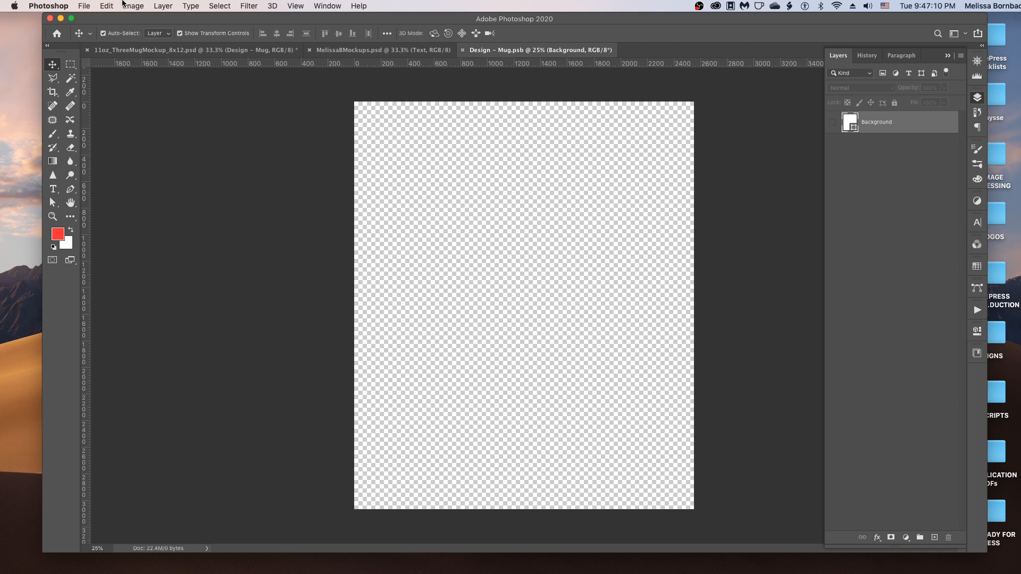
pyautogui.click(107, 5)
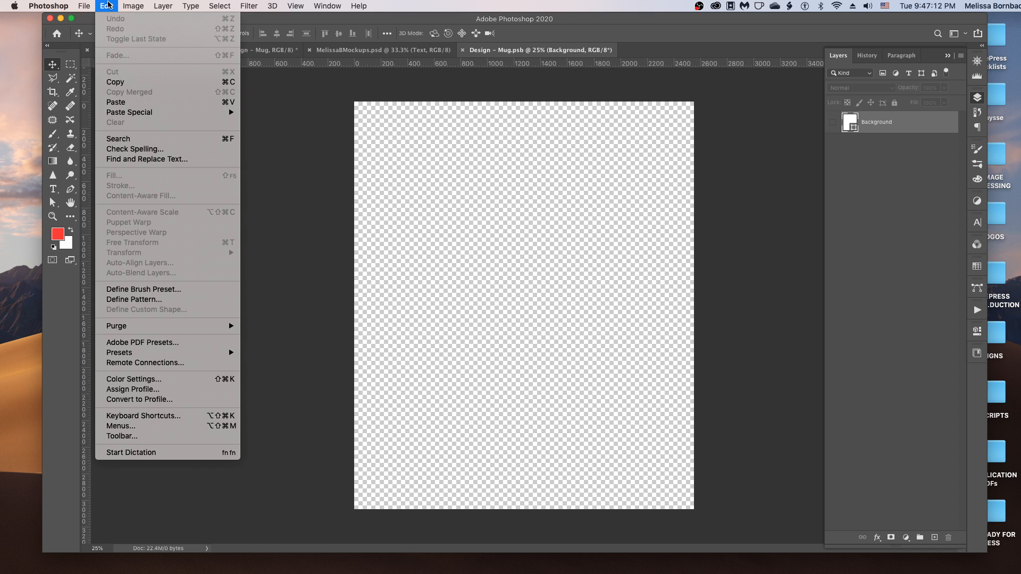
pyautogui.click(128, 106)
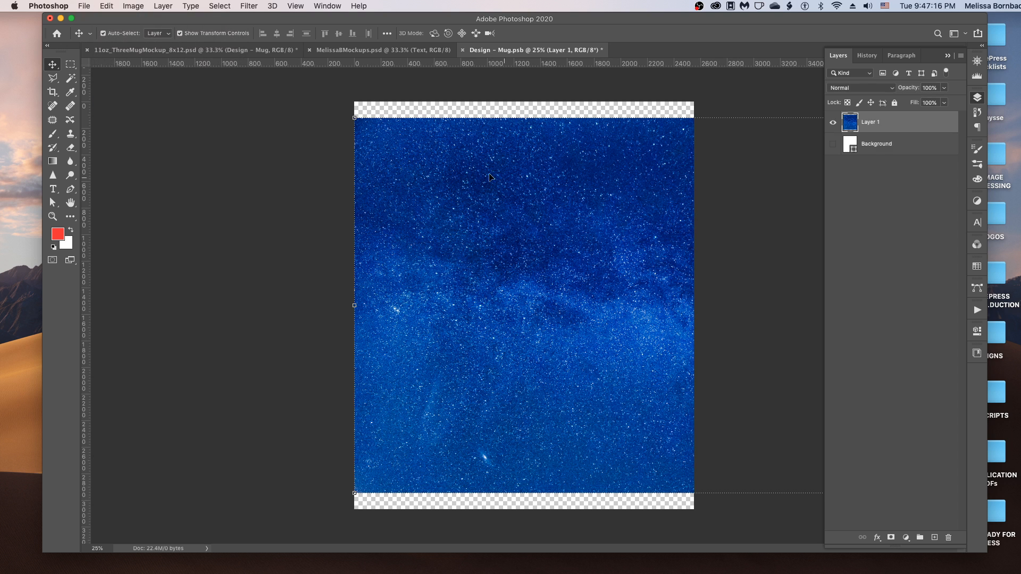
# Free Transform the pasted image to about 110% and shift it left so its middle section fills the canvas.
pyautogui.click(105, 6)
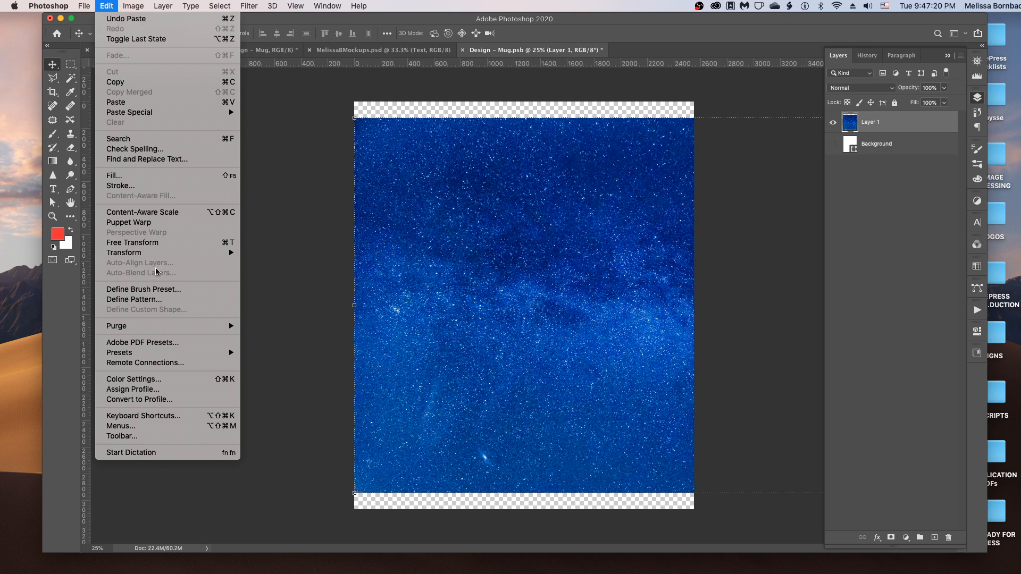
pyautogui.click(159, 243)
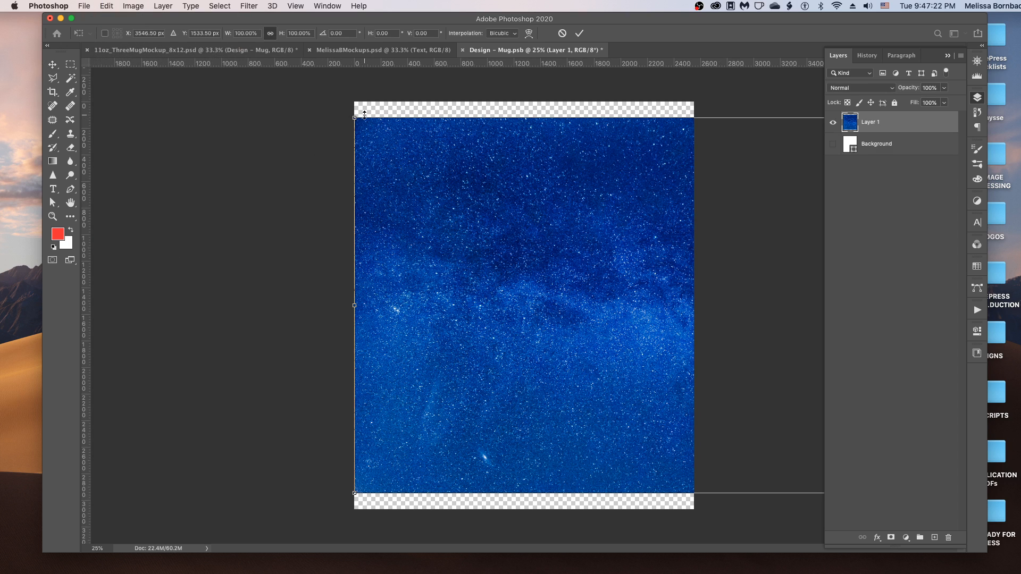
pyautogui.moveTo(355, 117); pyautogui.dragTo(306, 99)
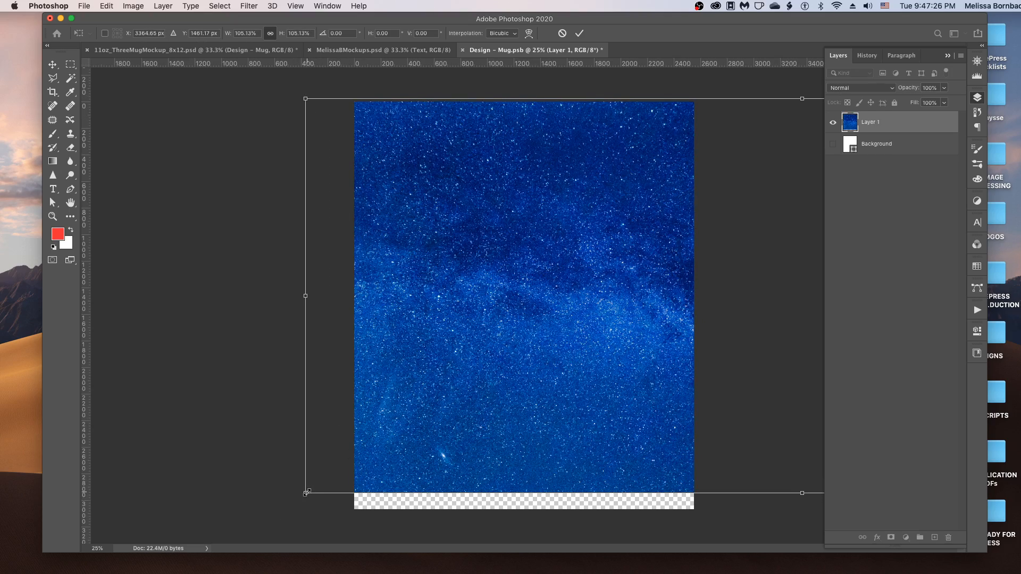
pyautogui.moveTo(305, 493); pyautogui.dragTo(260, 510)
pyautogui.moveTo(685, 358); pyautogui.dragTo(368, 357)
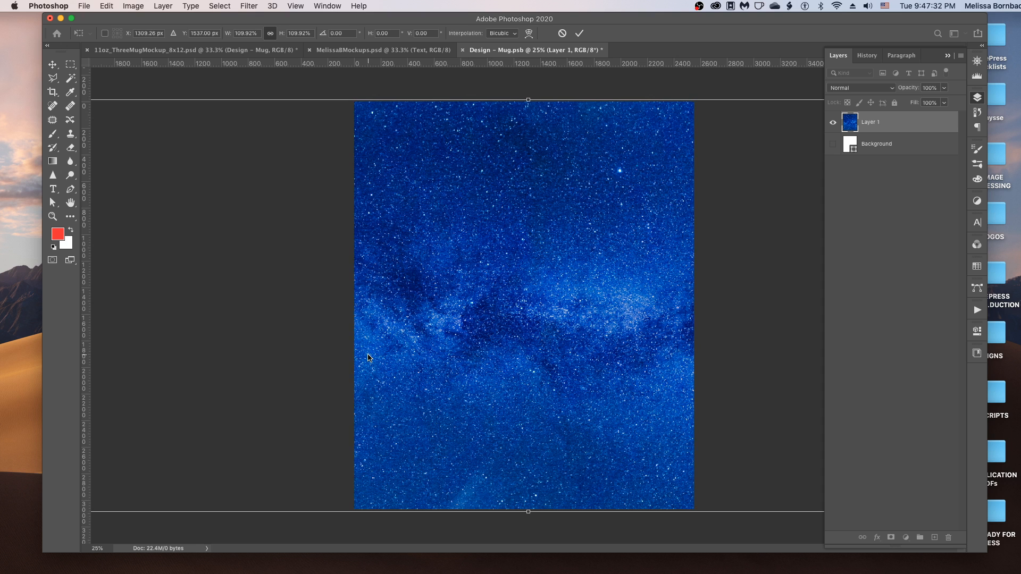
pyautogui.press('Return')
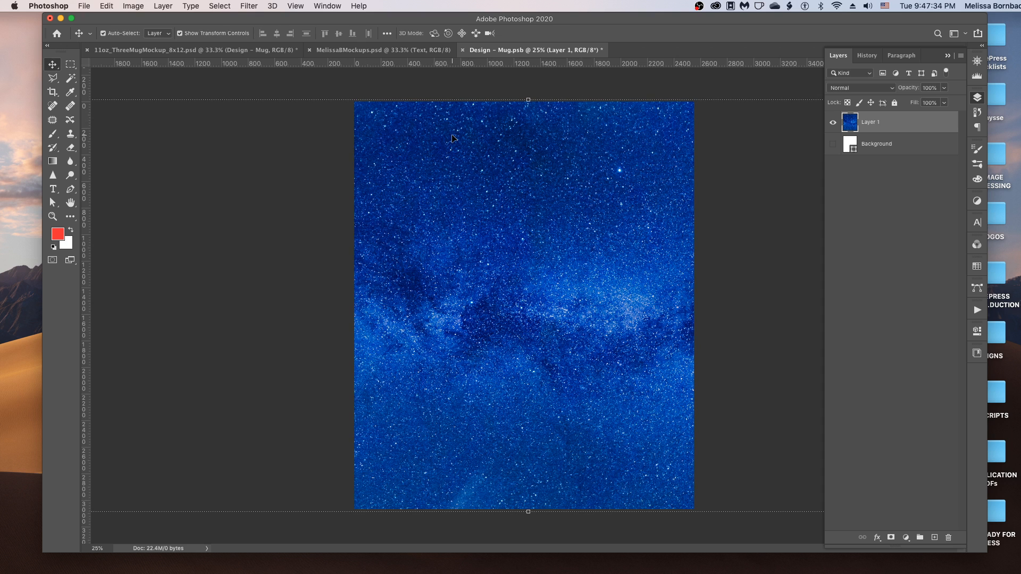
# Save the back-facing mug's design and close it to update the mockup.
pyautogui.click(84, 5)
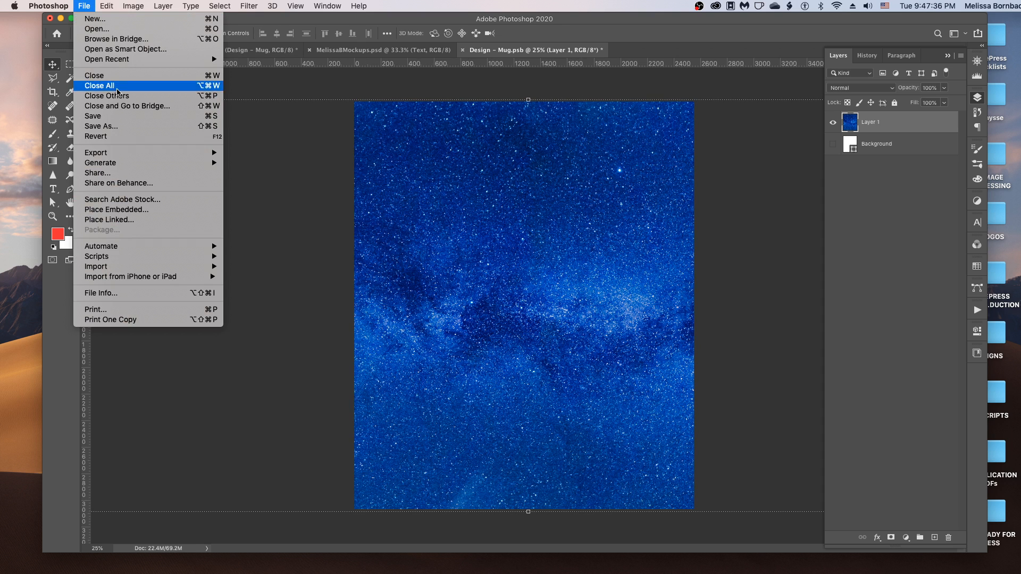
pyautogui.click(123, 117)
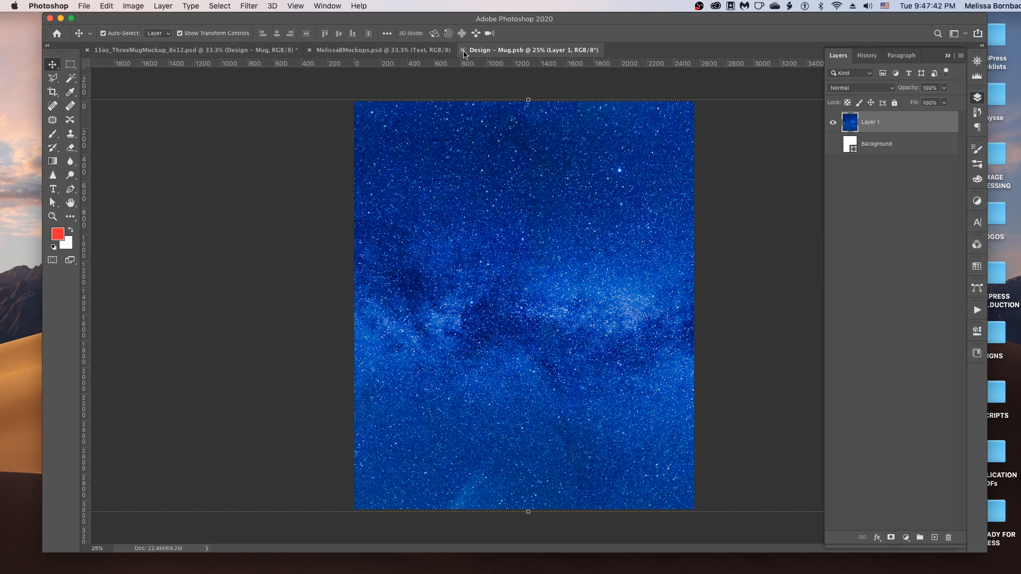
pyautogui.click(463, 51)
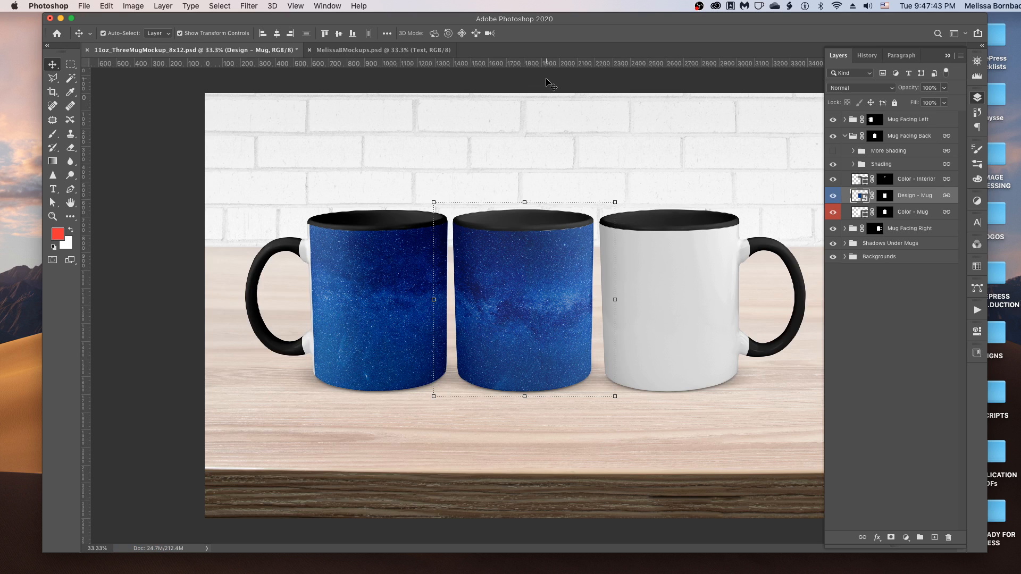
# Collapse the Mug Facing Back group and open the Design – Mug smart object of the Mug Facing Right group.
pyautogui.click(845, 137)
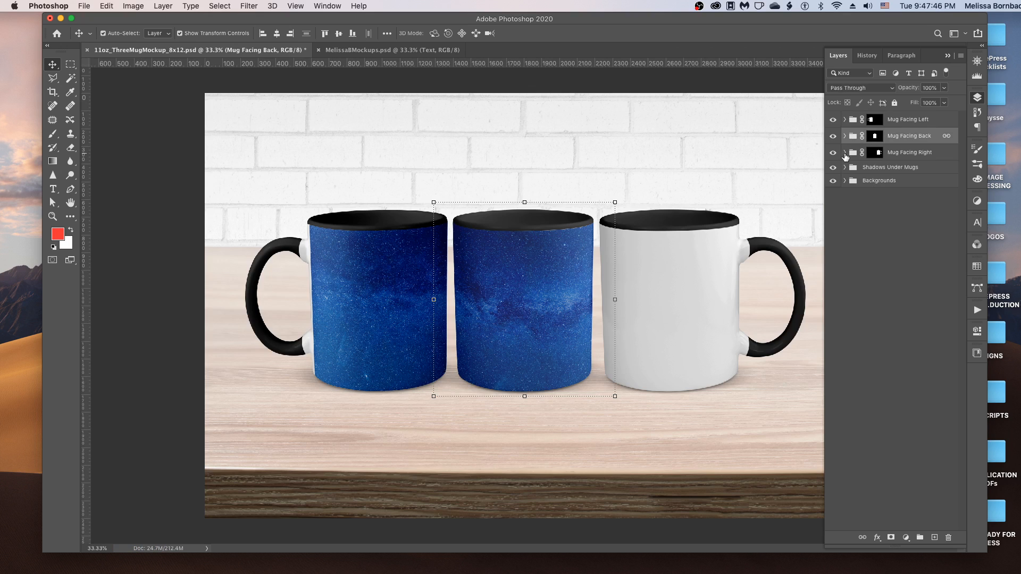
pyautogui.click(845, 154)
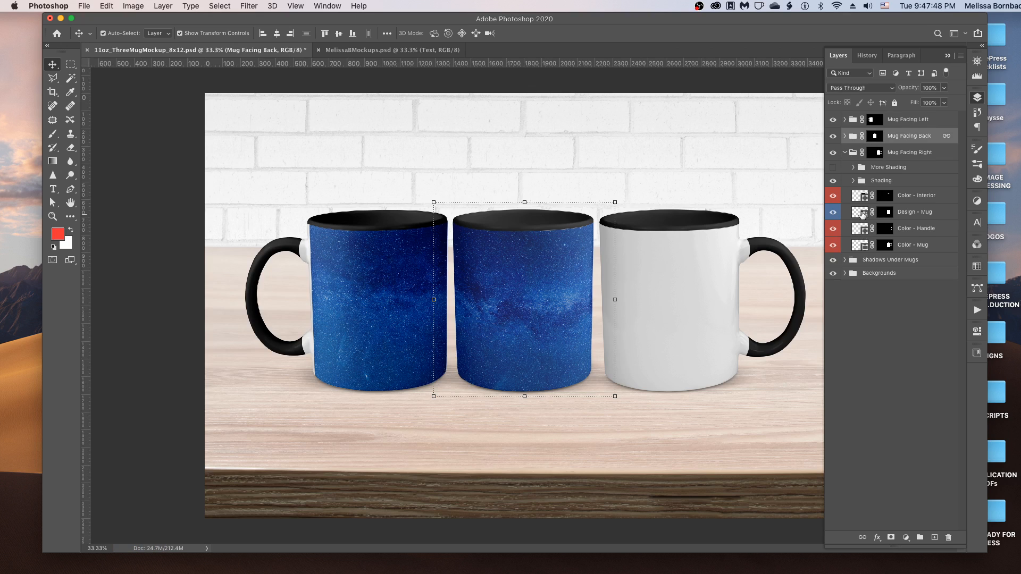
pyautogui.doubleClick(863, 213)
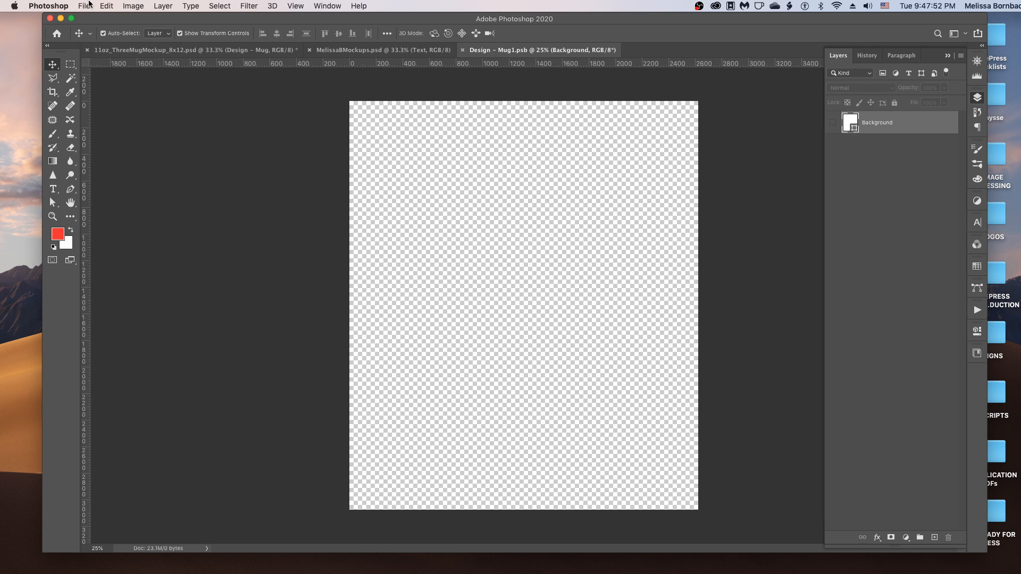
# Paste the copied milky way image into the right-facing mug's design and Free Transform it to about 110%, covering the canvas height.
pyautogui.click(105, 5)
pyautogui.click(117, 103)
pyautogui.click(105, 5)
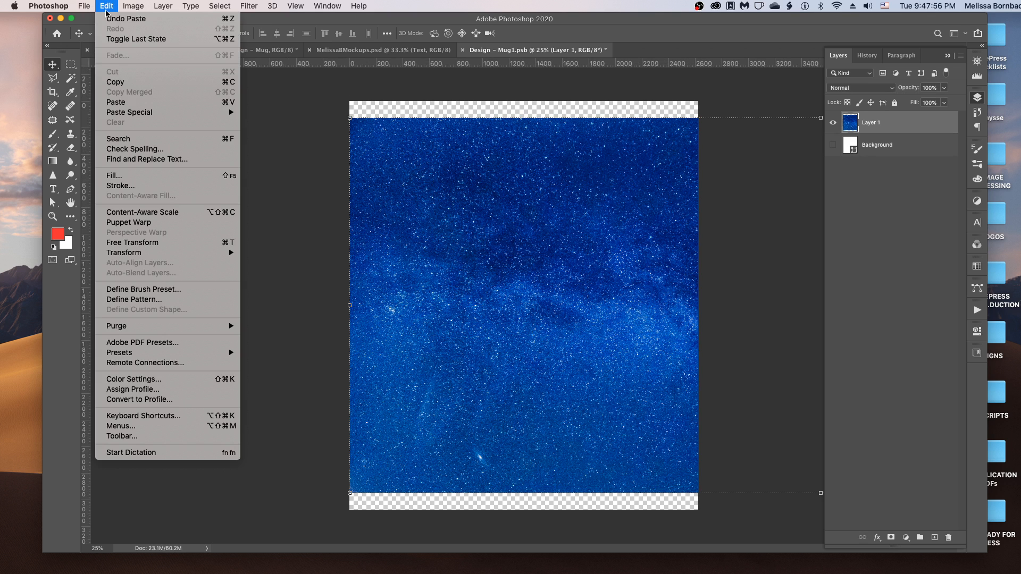
pyautogui.click(142, 239)
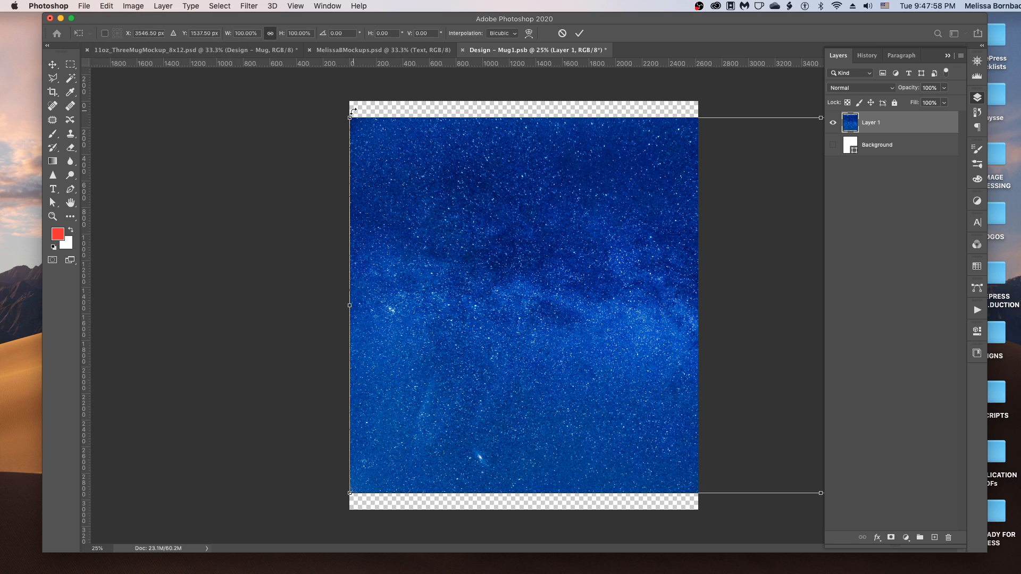
pyautogui.moveTo(350, 116); pyautogui.dragTo(301, 99)
pyautogui.moveTo(301, 494); pyautogui.dragTo(251, 513)
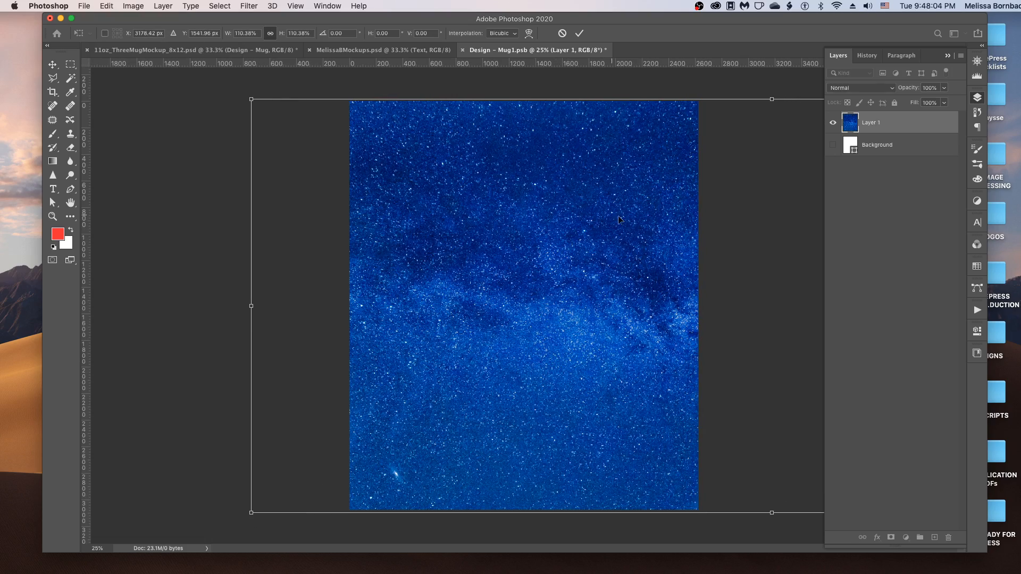
# Shift the enlarged milky way image left until its right end meets the canvas edge, and commit the transform.
pyautogui.moveTo(618, 219); pyautogui.dragTo(191, 228)
pyautogui.moveTo(654, 238); pyautogui.dragTo(507, 243)
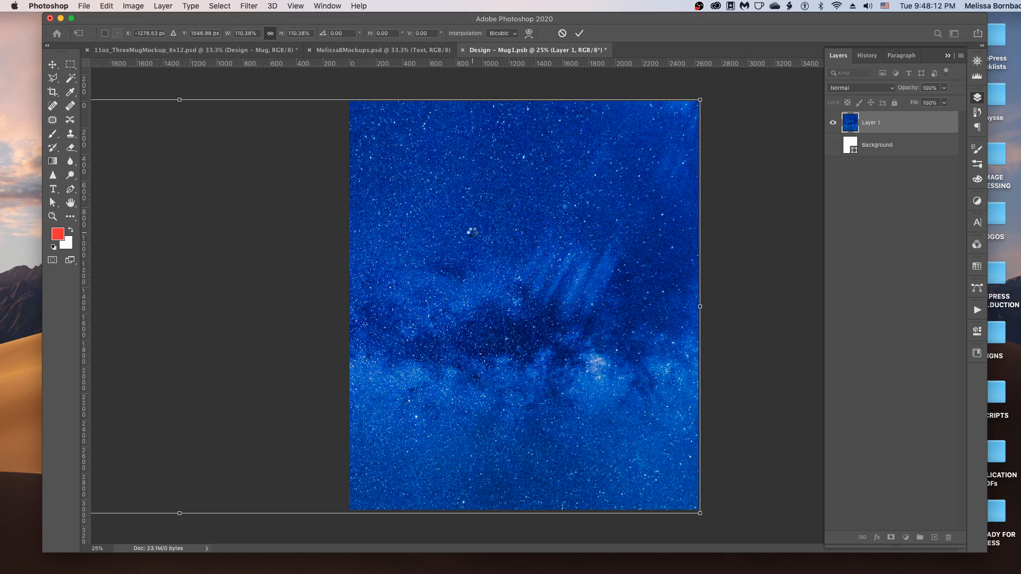
pyautogui.press('Return')
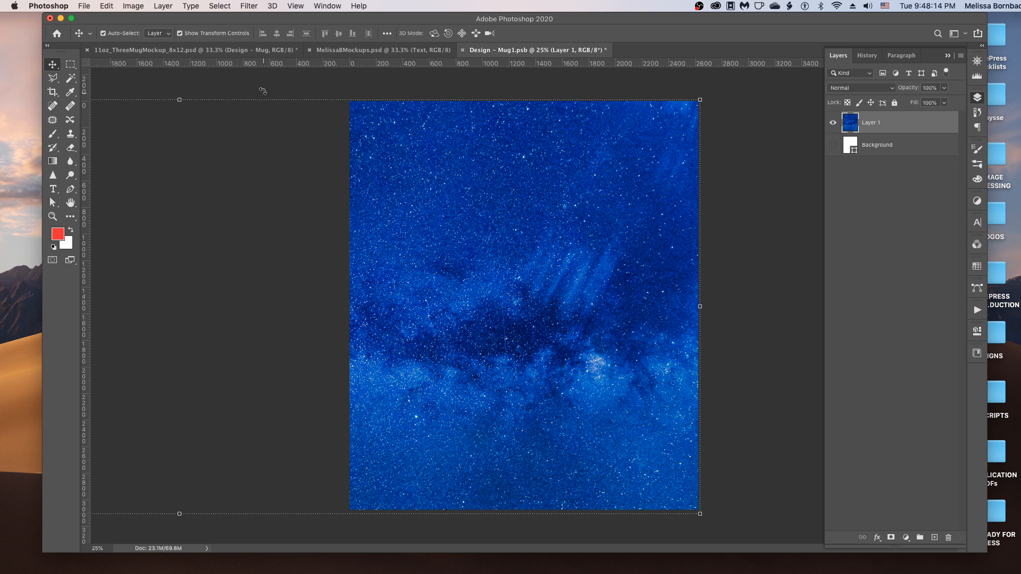
# Save the right-facing mug's design and close it to update the mockup.
pyautogui.click(84, 6)
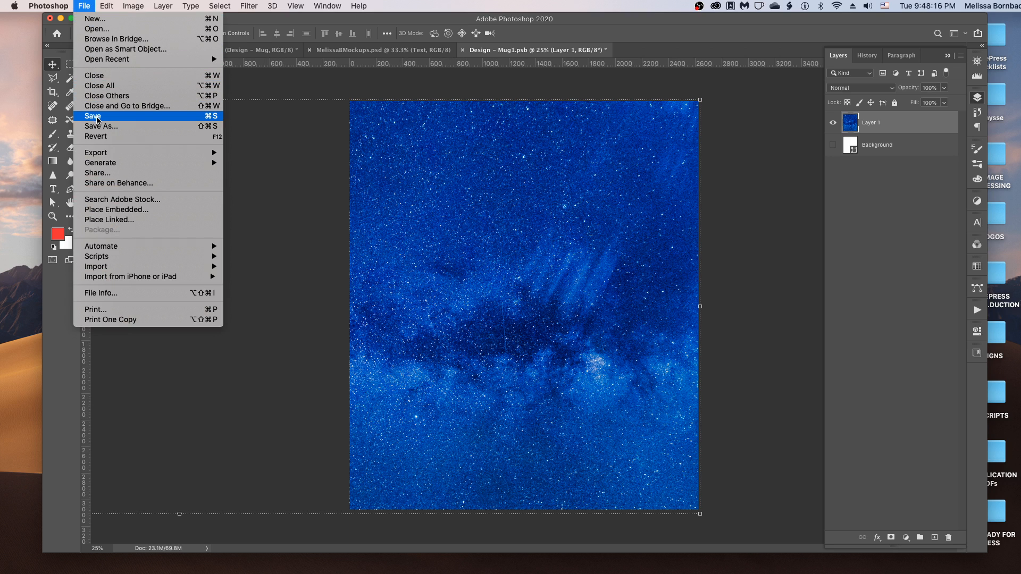
pyautogui.click(93, 116)
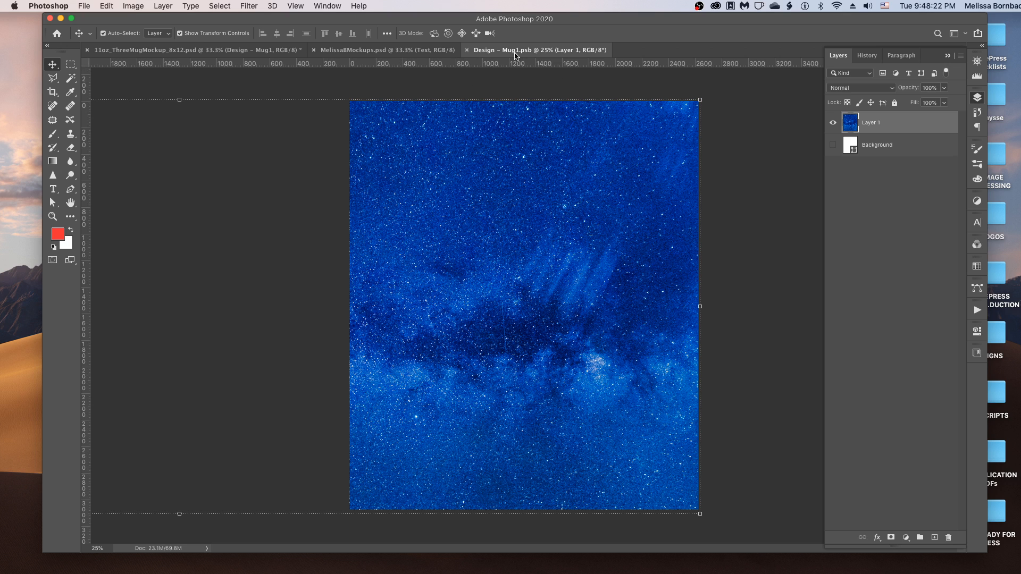
pyautogui.click(466, 51)
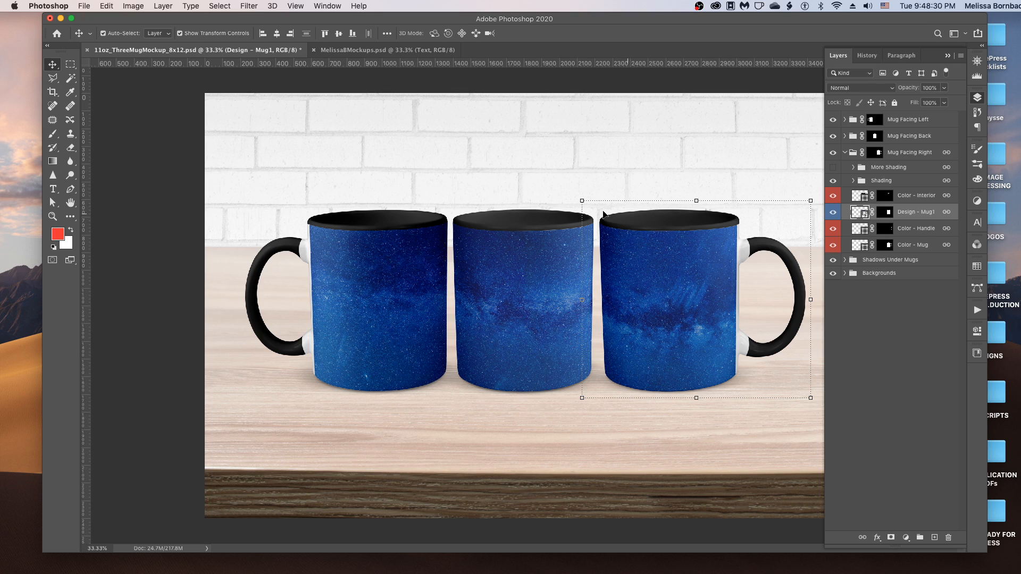
# Set the Color – Interior fill of the Mug Facing Right group to blue 0f3fa0 and copy its hex code.
pyautogui.doubleClick(865, 200)
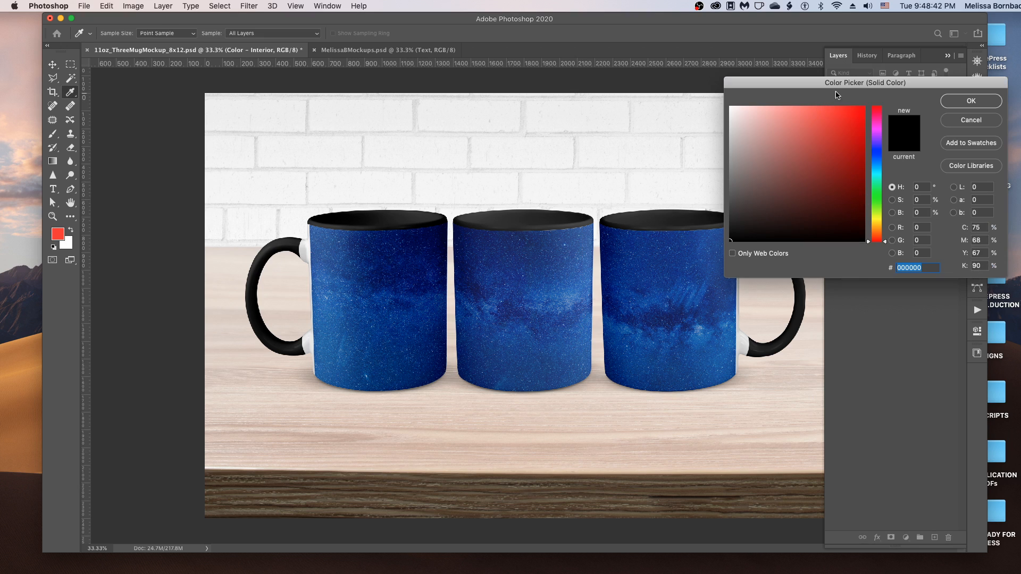
pyautogui.moveTo(855, 83); pyautogui.dragTo(814, 44)
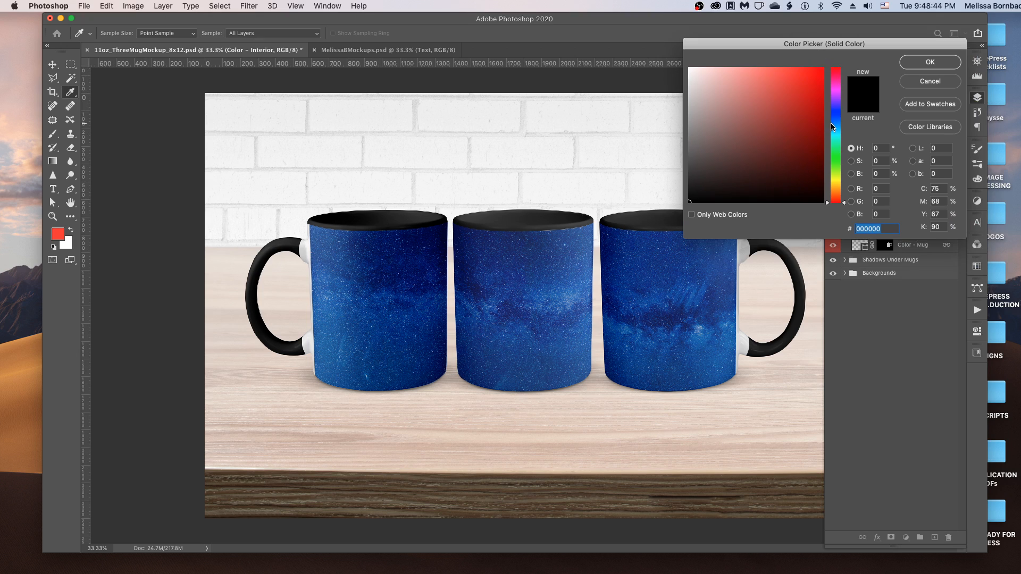
pyautogui.moveTo(838, 123); pyautogui.dragTo(838, 121)
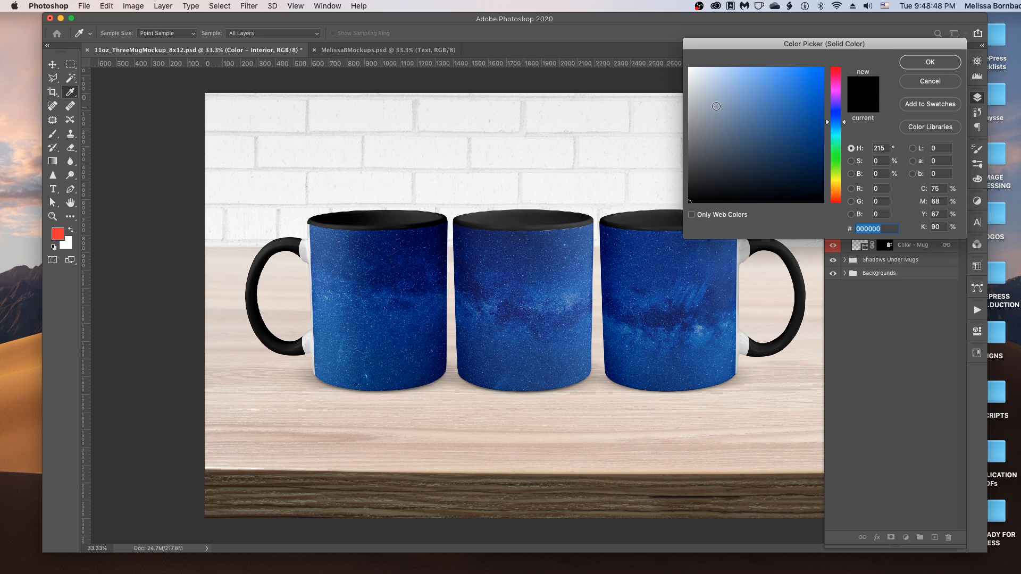
pyautogui.moveTo(726, 96)
pyautogui.mouseDown()
pyautogui.moveTo(741, 73)
pyautogui.moveTo(797, 67)
pyautogui.moveTo(779, 90)
pyautogui.moveTo(793, 115)
pyautogui.moveTo(807, 101)
pyautogui.moveTo(805, 121)
pyautogui.moveTo(845, 122)
pyautogui.mouseUp()
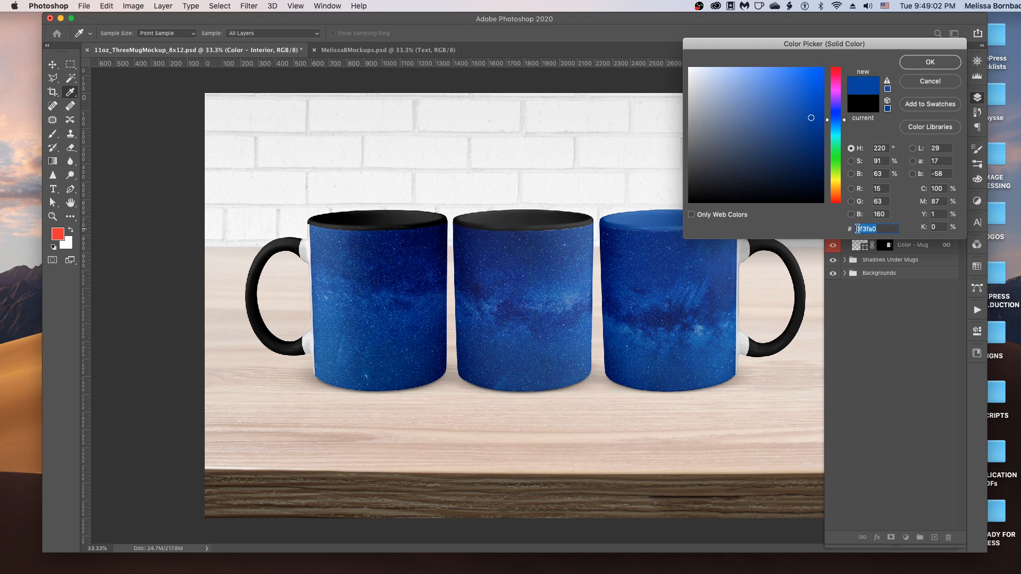
pyautogui.click(873, 229)
pyautogui.moveTo(875, 228); pyautogui.dragTo(840, 226)
pyautogui.press('super+c')
pyautogui.click(922, 58)
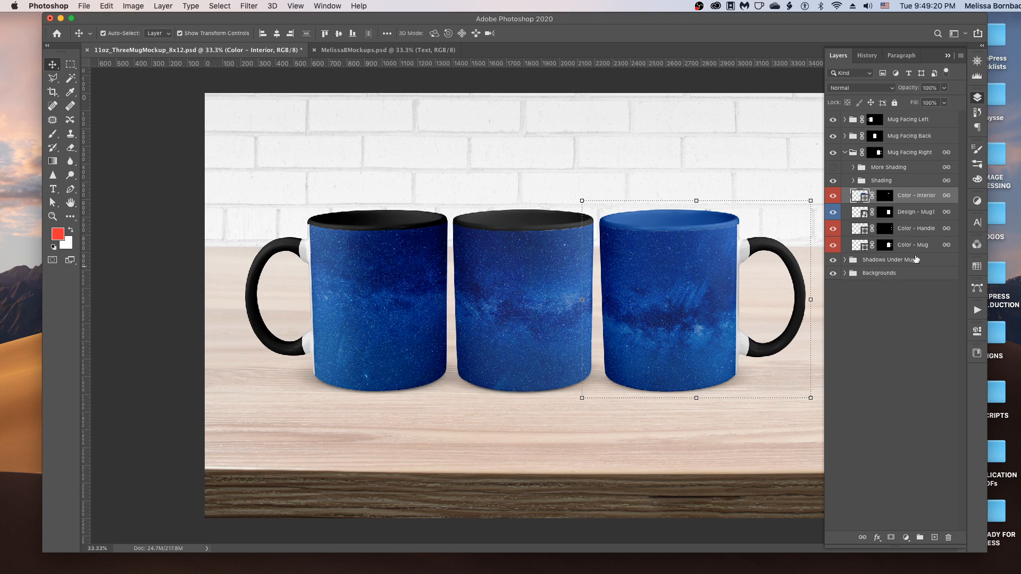
# Set the Color – Handle fill of the Mug Facing Right group to the copied blue 0f3fa0.
pyautogui.doubleClick(866, 232)
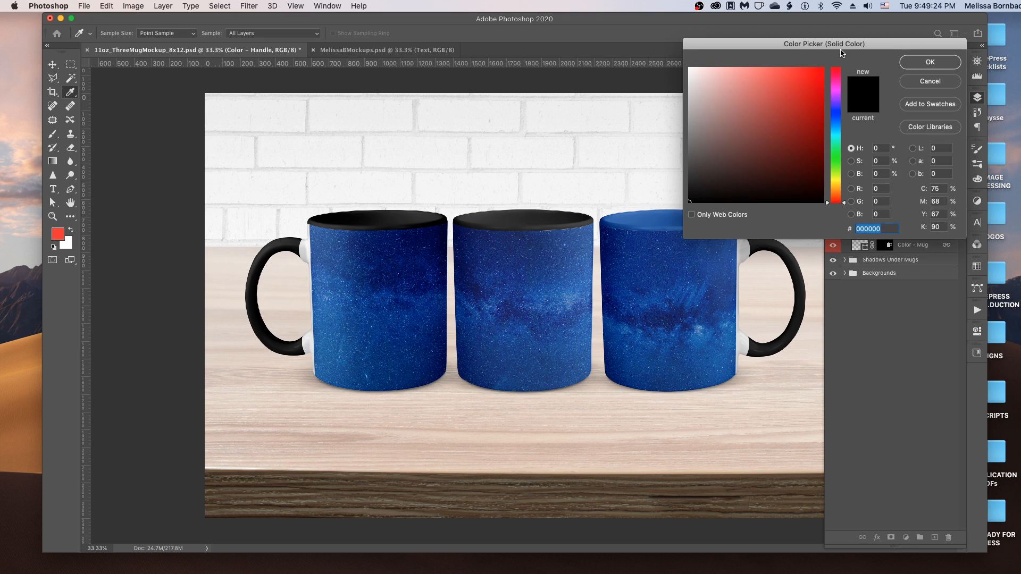
pyautogui.moveTo(841, 51); pyautogui.dragTo(635, 26)
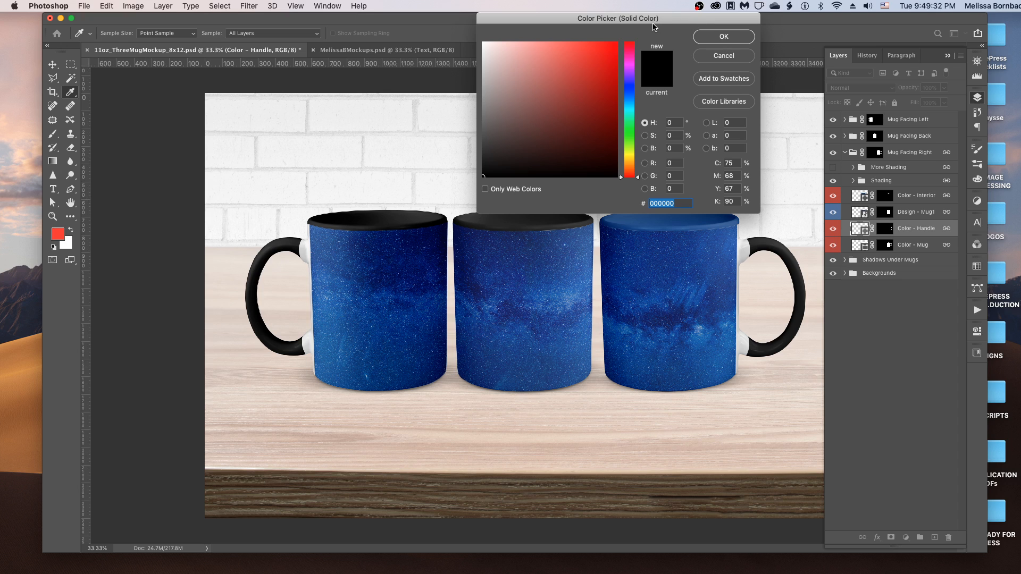
pyautogui.press('super+v')
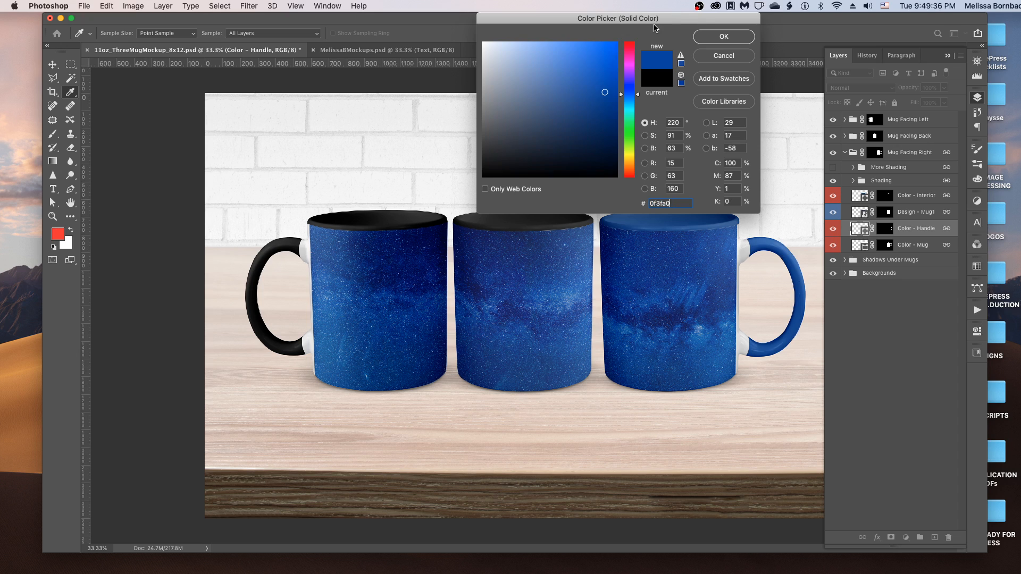
pyautogui.click(724, 37)
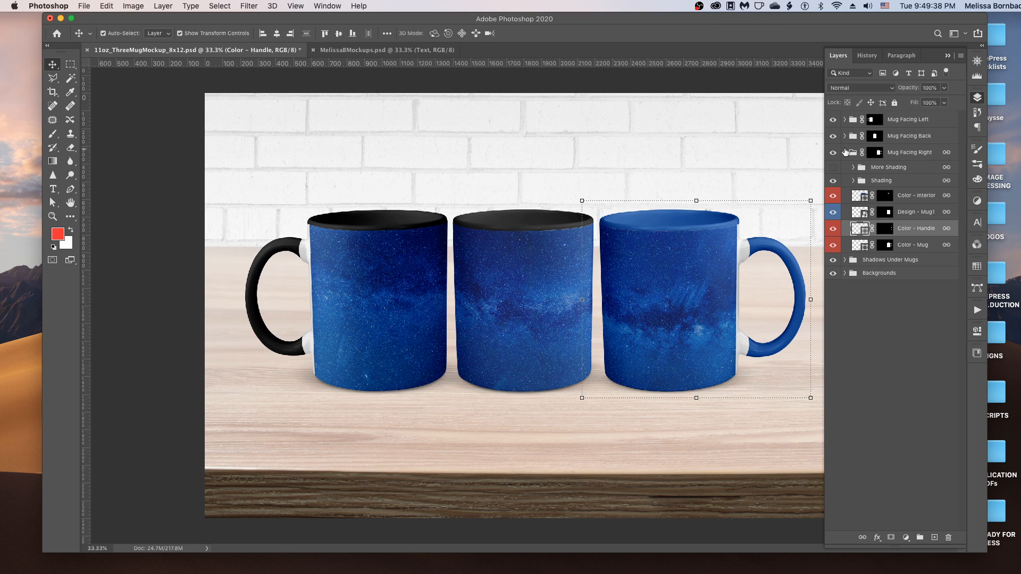
# Collapse the Mug Facing Right group and set the Color – Interior fill of the Mug Facing Back group to 0f3fa0.
pyautogui.click(844, 153)
pyautogui.click(846, 136)
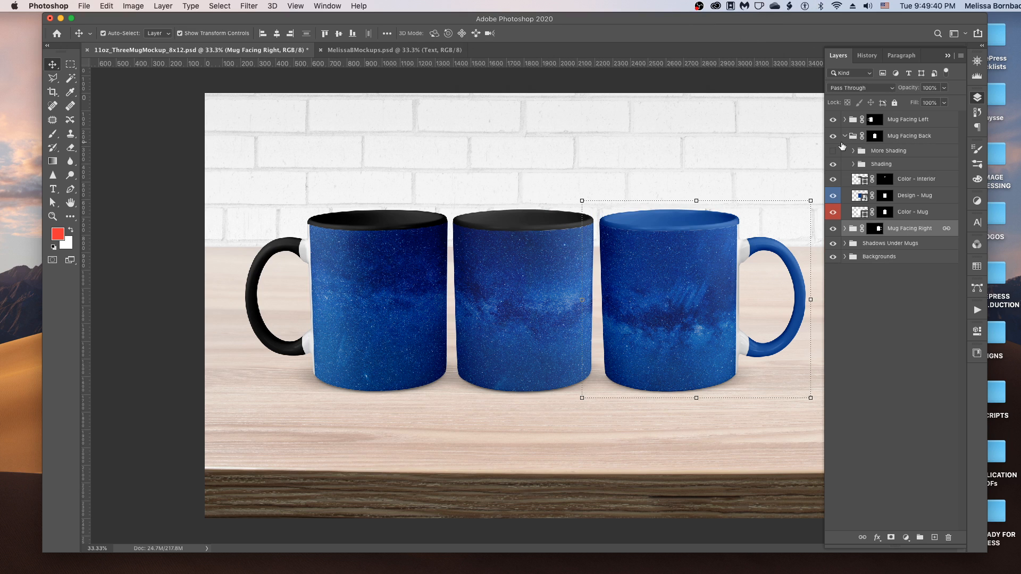
pyautogui.doubleClick(864, 182)
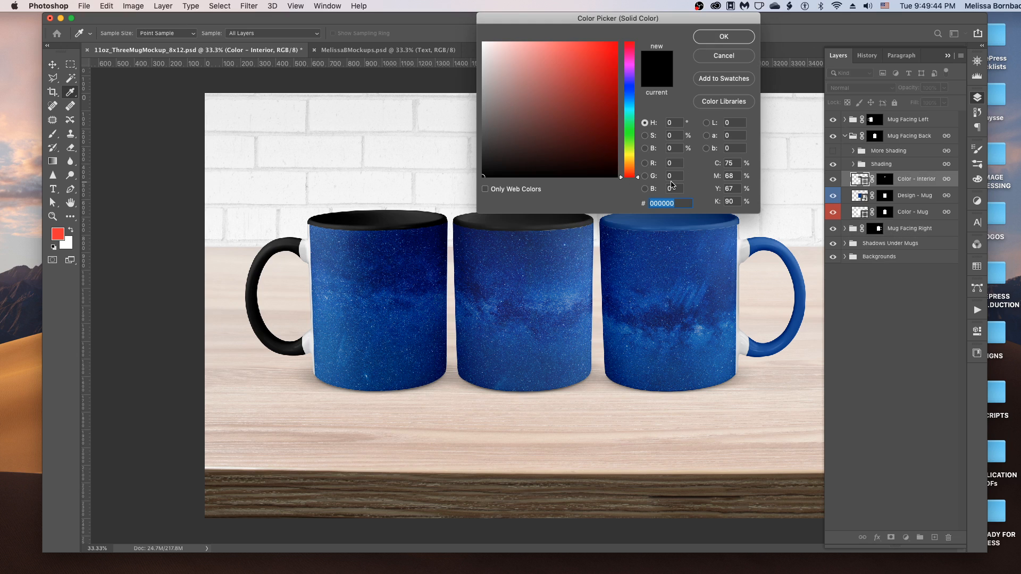
pyautogui.press('super+v')
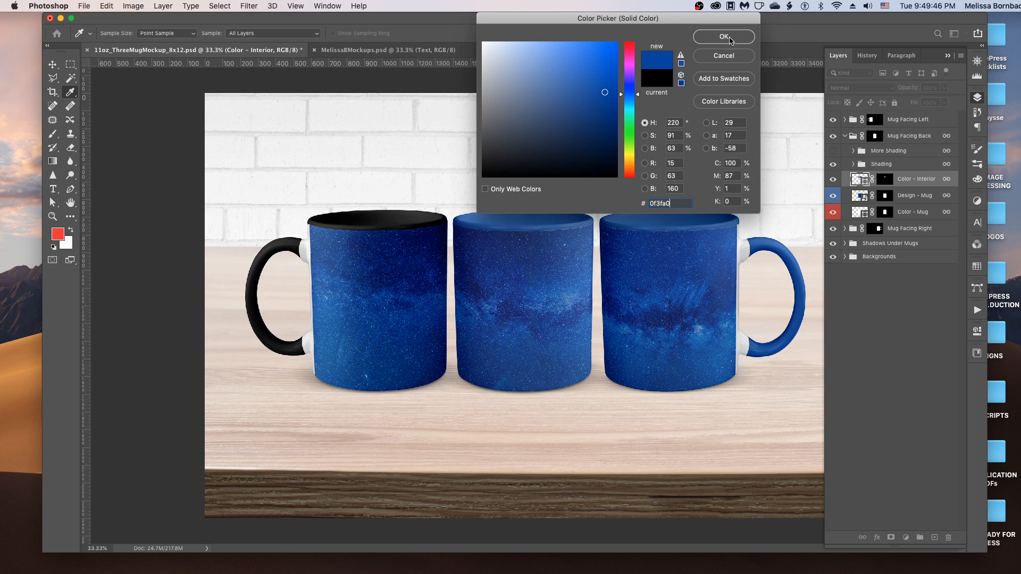
pyautogui.click(724, 36)
# Collapse the Mug Facing Back group and set the Color – Interior fill of the Mug Facing Left group to 0f3fa0.
pyautogui.click(845, 137)
pyautogui.click(846, 120)
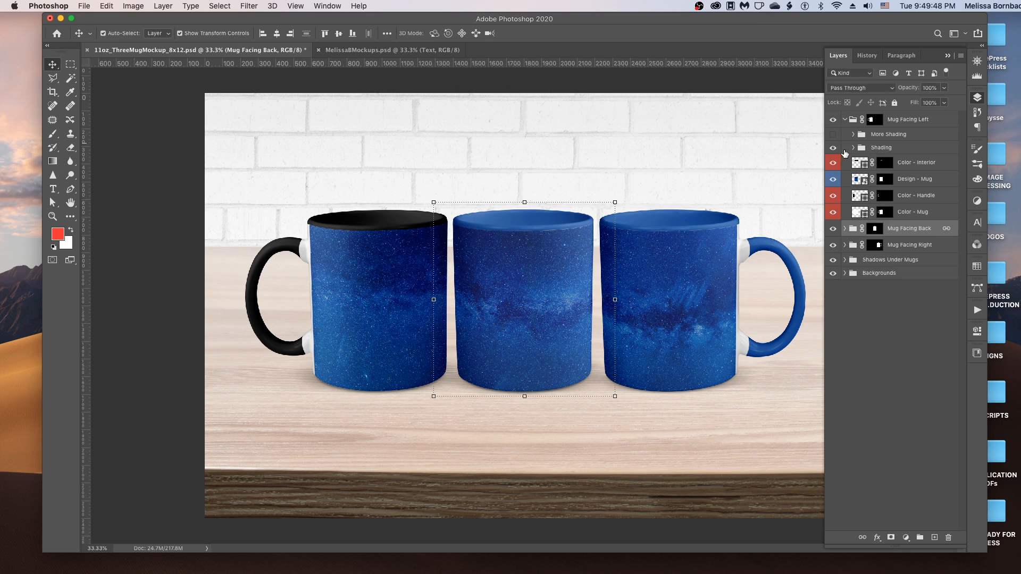
pyautogui.click(861, 162)
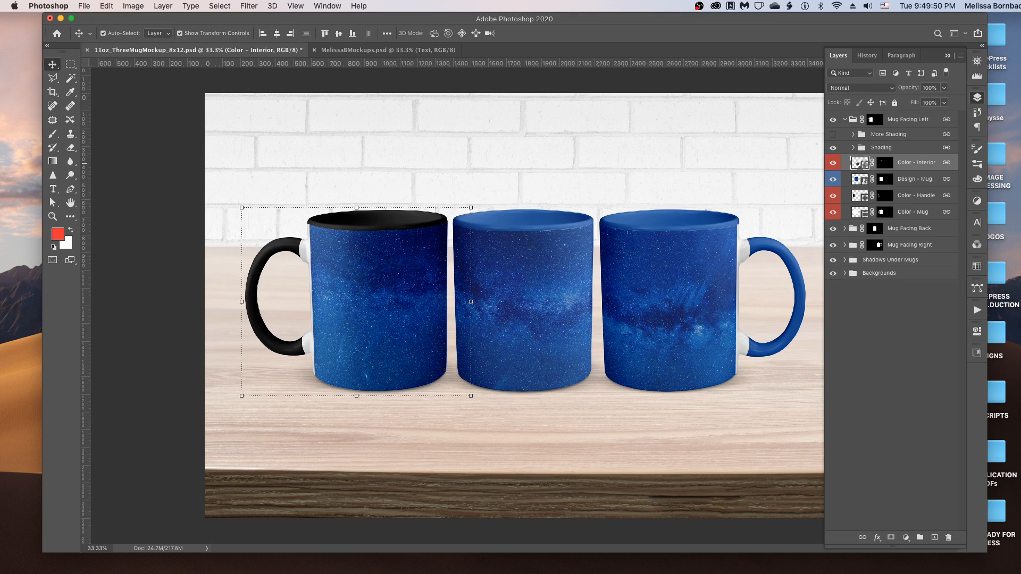
pyautogui.doubleClick(860, 163)
pyautogui.write('0f3fa0')
pyautogui.click(724, 36)
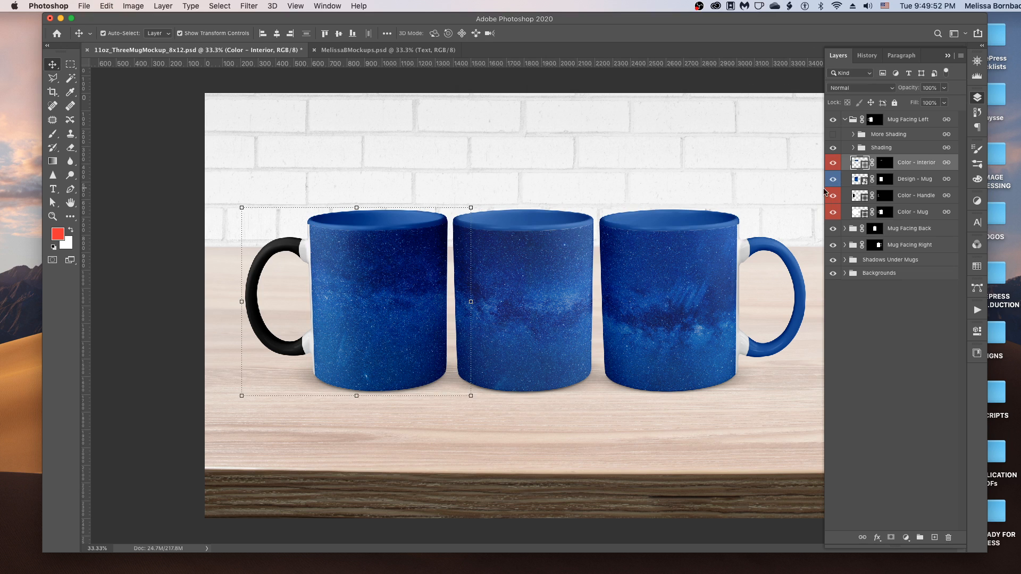
# Set the Color – Handle fill of the Mug Facing Left group to 0f3fa0 and collapse the group.
pyautogui.doubleClick(866, 196)
pyautogui.write('0f3fa0')
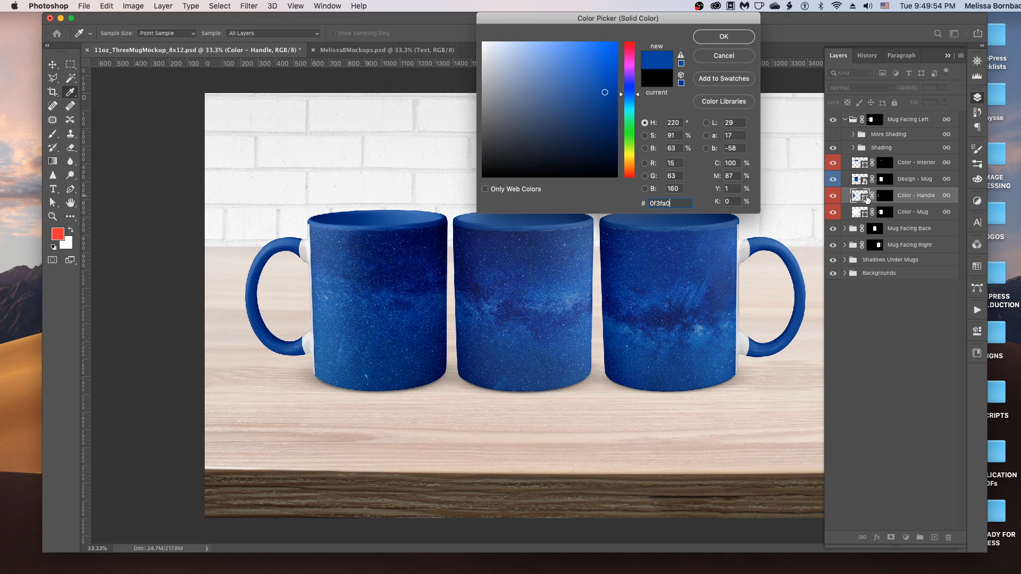
pyautogui.click(718, 37)
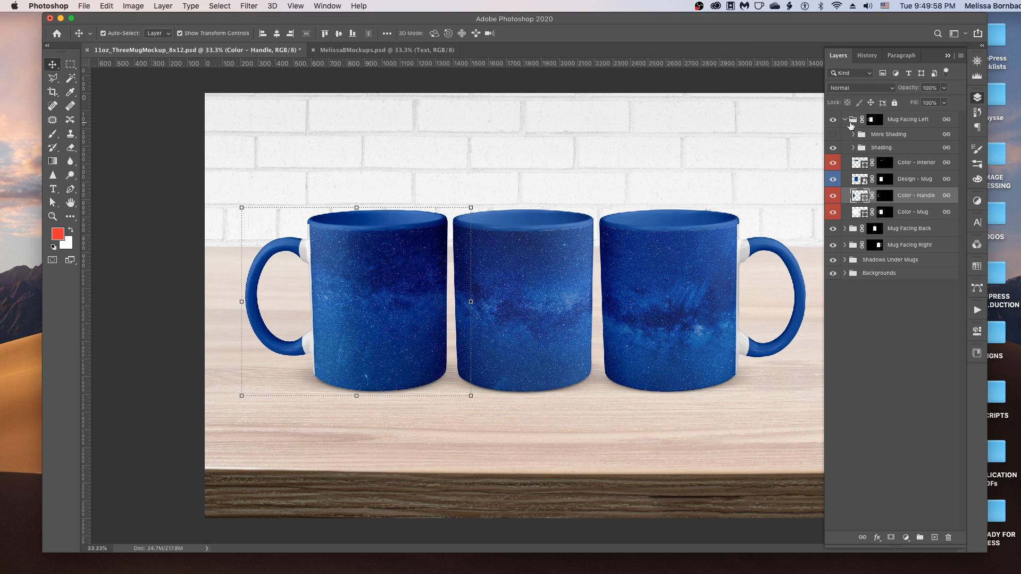
pyautogui.click(845, 120)
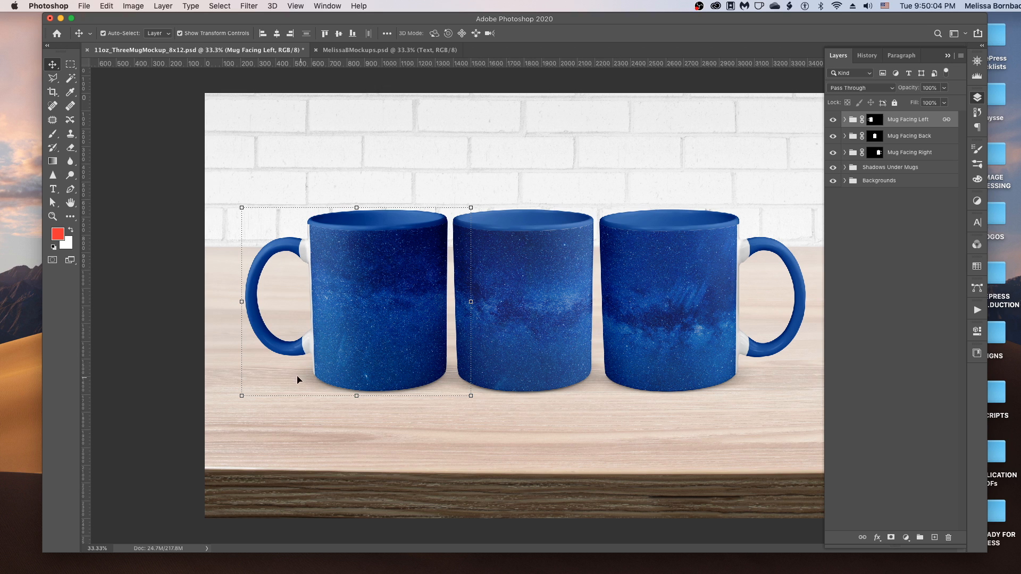
# Adjust the opacity of the left-facing mug's Line Shadow layer within Shadows Under Mugs, and collapse the shadow groups.
pyautogui.click(845, 168)
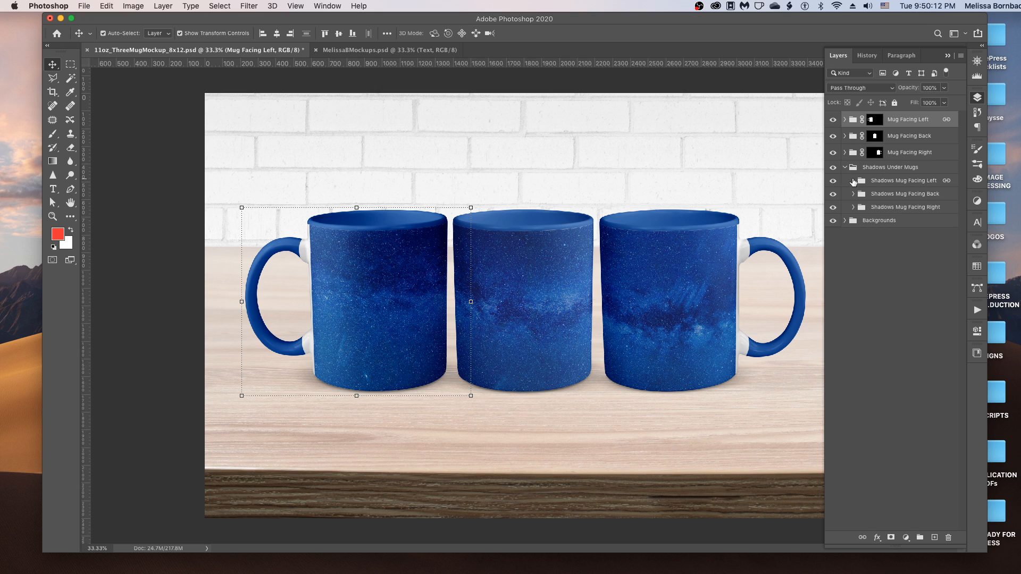
pyautogui.click(854, 181)
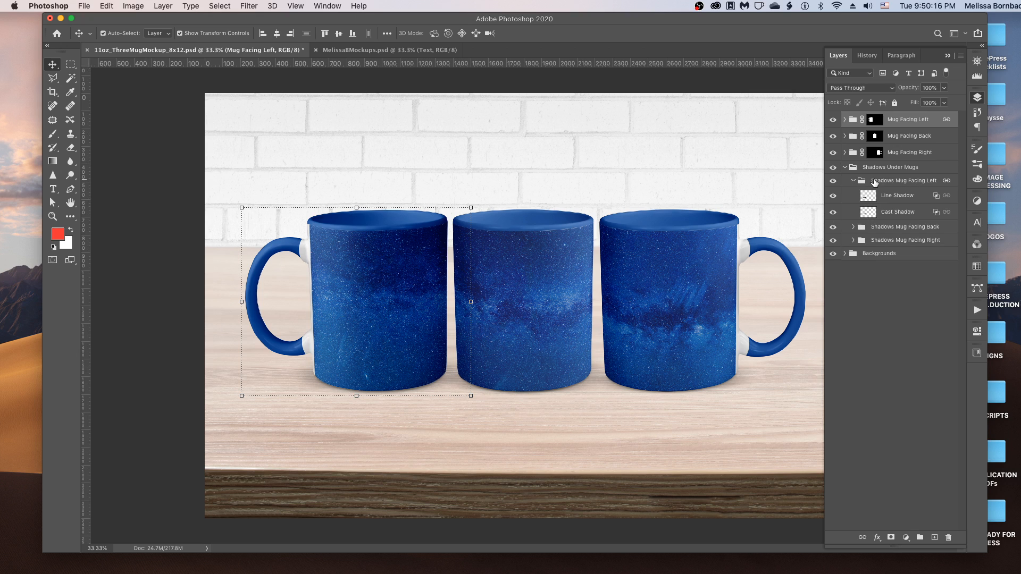
pyautogui.click(907, 197)
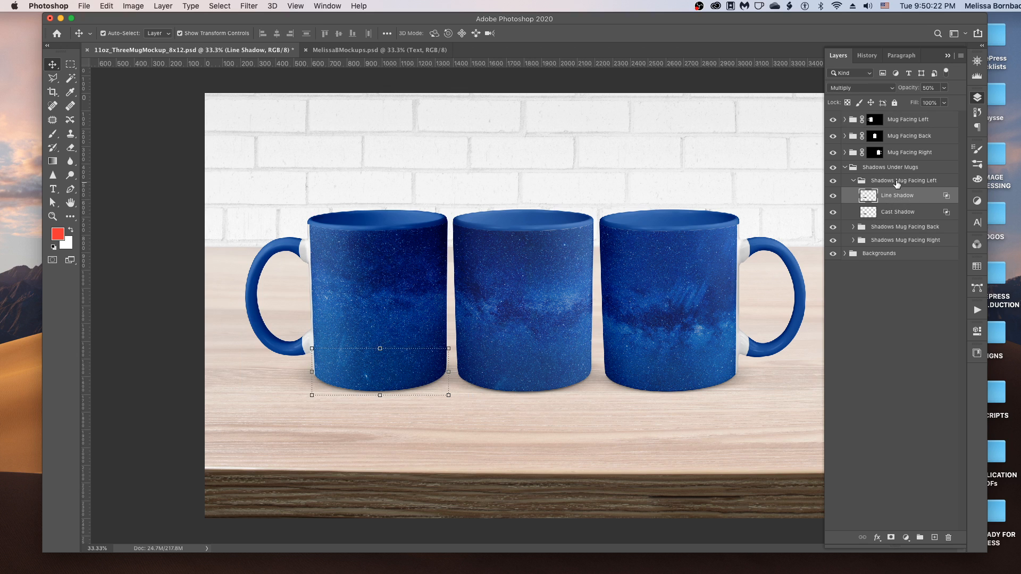
pyautogui.click(944, 89)
pyautogui.moveTo(935, 103)
pyautogui.mouseDown()
pyautogui.moveTo(959, 102)
pyautogui.moveTo(916, 102)
pyautogui.moveTo(941, 102)
pyautogui.mouseUp()
pyautogui.click(859, 168)
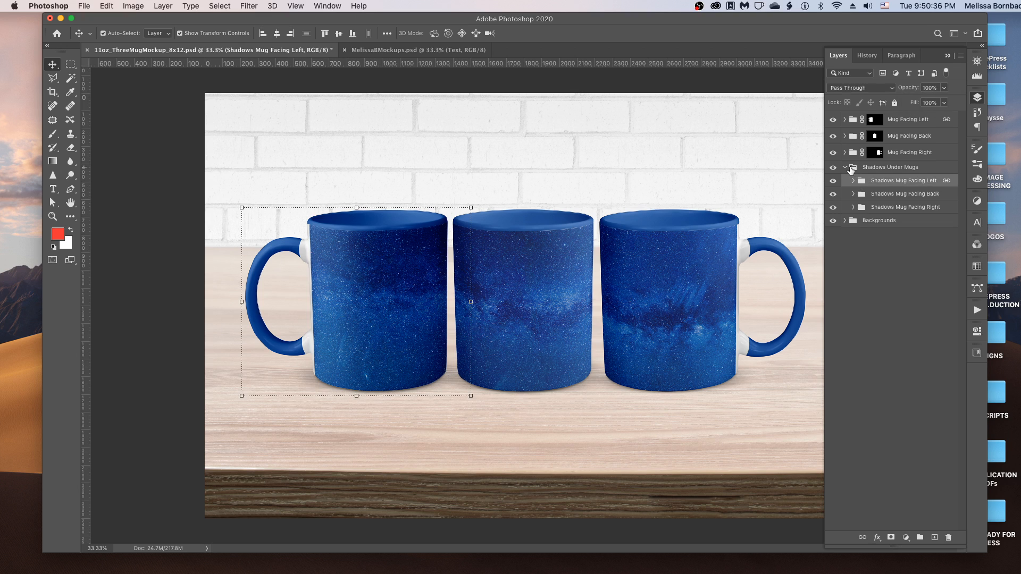
pyautogui.click(845, 168)
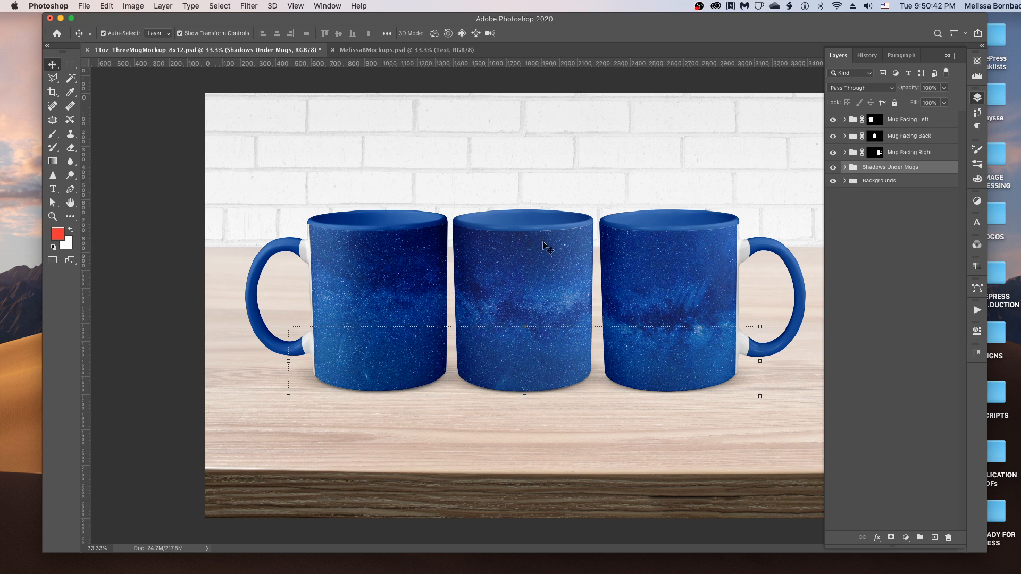
# Turn on the More Shading group inside the Mug Facing Left group and raise its opacity to 100%.
pyautogui.click(845, 120)
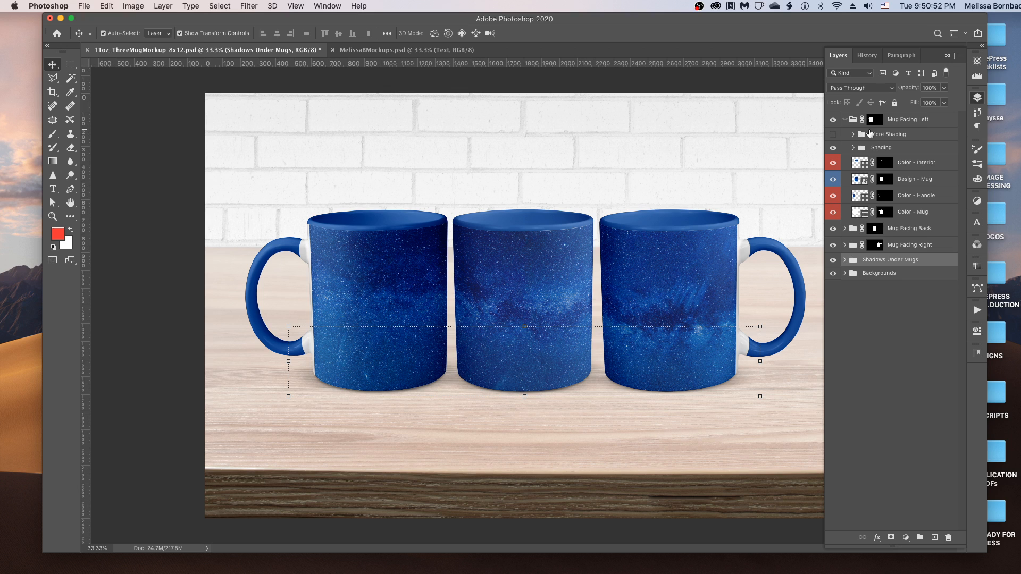
pyautogui.click(834, 135)
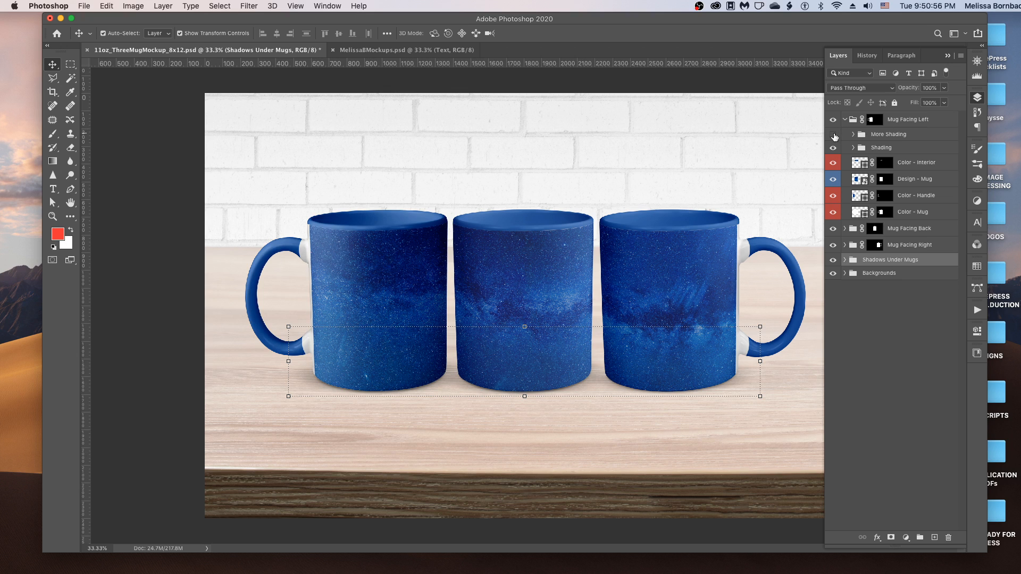
pyautogui.click(833, 136)
pyautogui.click(833, 136)
pyautogui.click(885, 137)
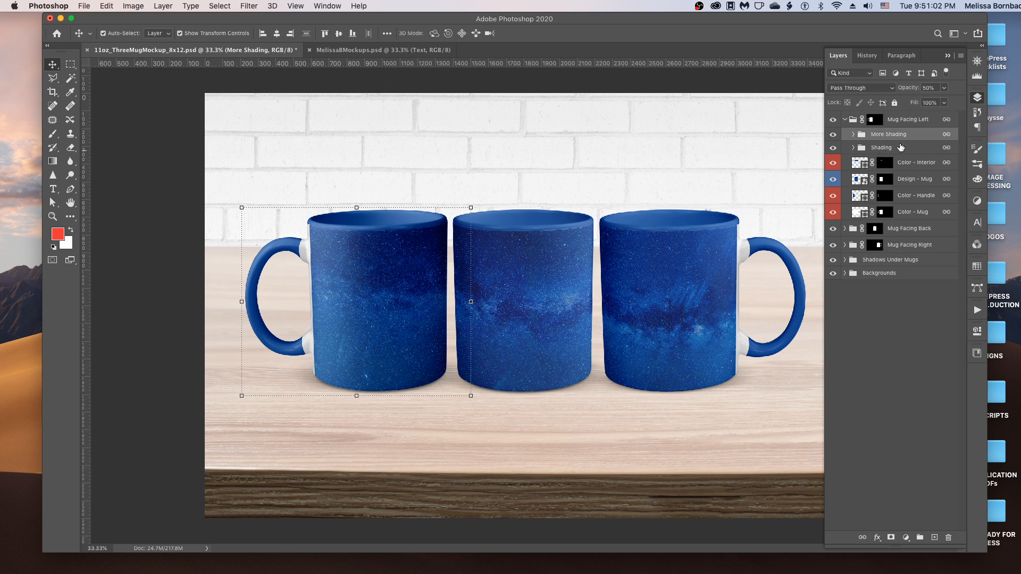
pyautogui.click(945, 88)
pyautogui.moveTo(938, 103); pyautogui.dragTo(961, 101)
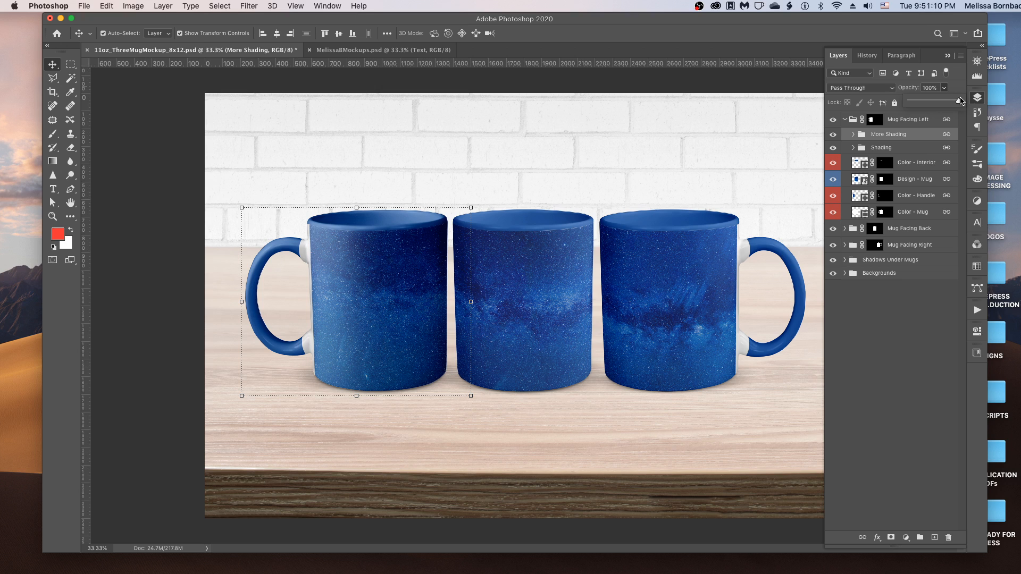
# Lower the opacity of the left-facing mug's More Shading group to 60% and collapse the Mug Facing Left group.
pyautogui.moveTo(961, 101)
pyautogui.mouseDown()
pyautogui.moveTo(923, 100)
pyautogui.moveTo(939, 100)
pyautogui.mouseUp()
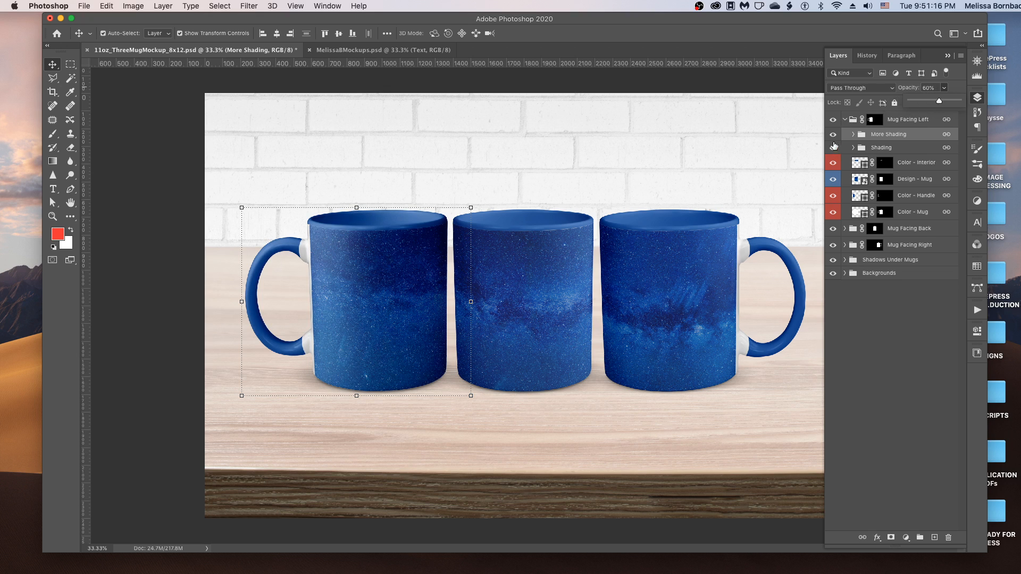
pyautogui.click(845, 120)
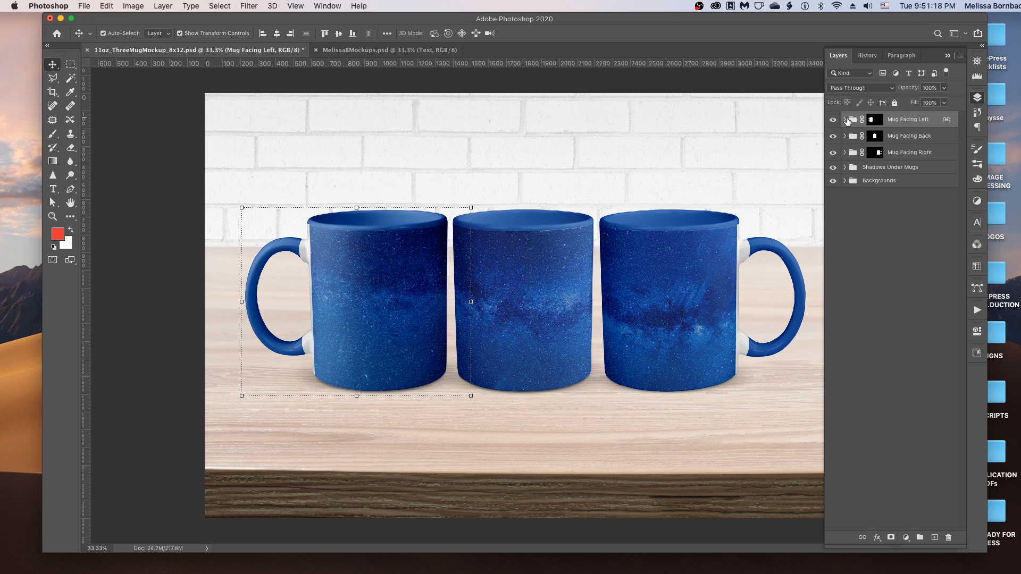
# Expand the Backgrounds group and preview the mugs on plain white by temporarily hiding the Table & Brick Background layer.
pyautogui.click(845, 180)
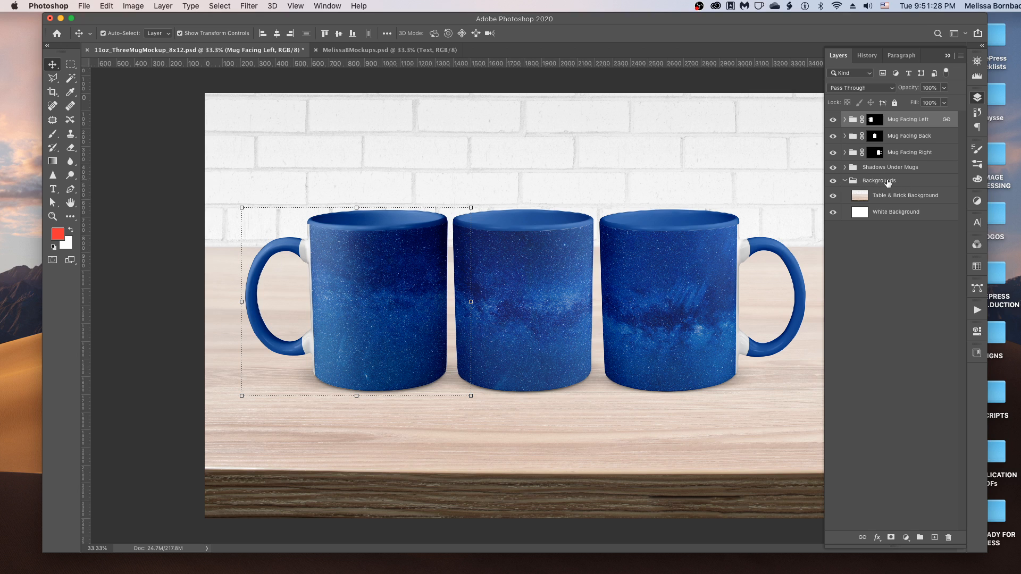
pyautogui.click(834, 197)
pyautogui.click(834, 198)
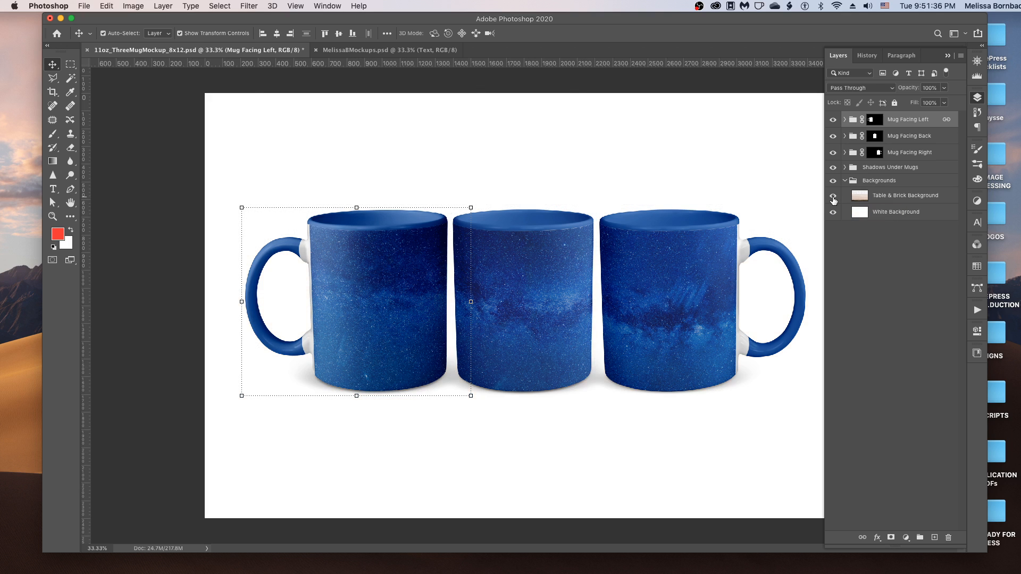
# Select the Table & Brick Background layer as the paste target and open LightsBokehTabletopBackground_8x12.jpg from the 1_Art folder.
pyautogui.click(900, 197)
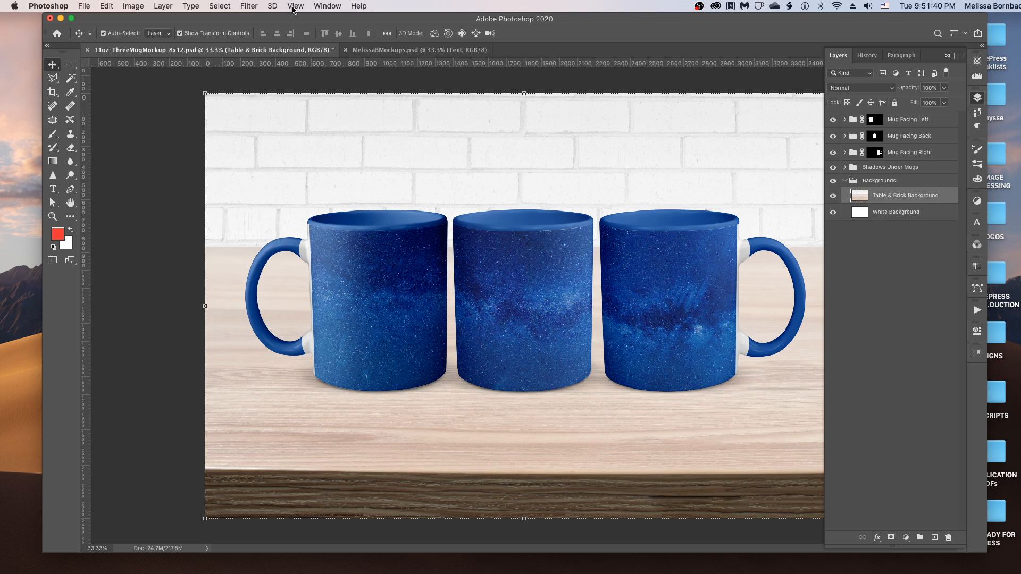
pyautogui.click(84, 5)
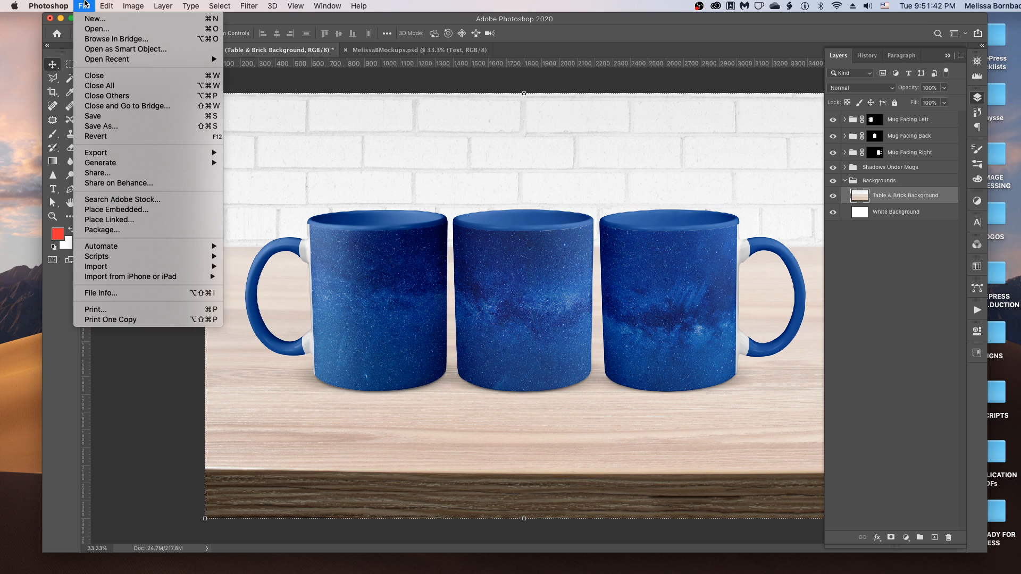
pyautogui.click(89, 29)
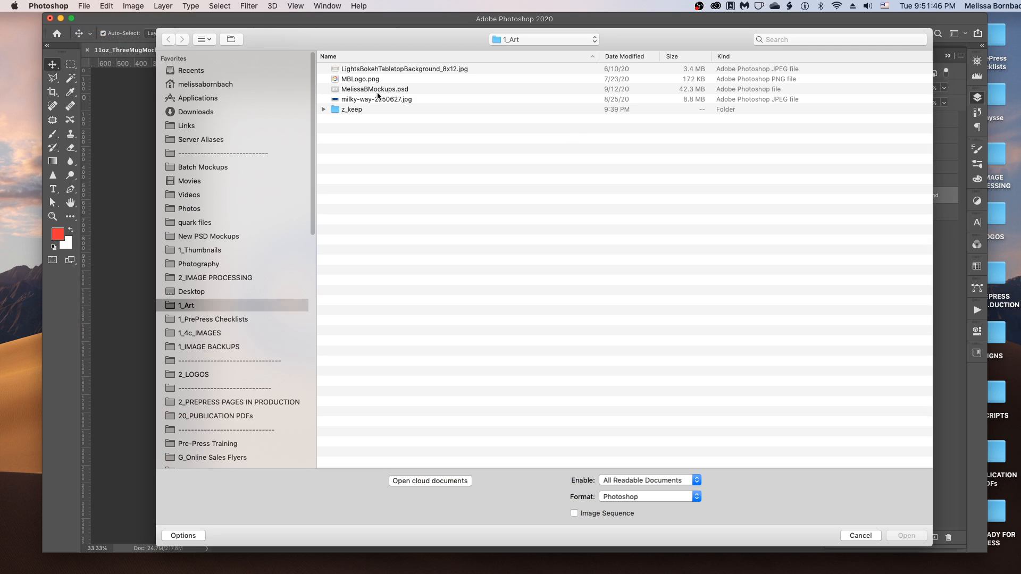
pyautogui.click(404, 68)
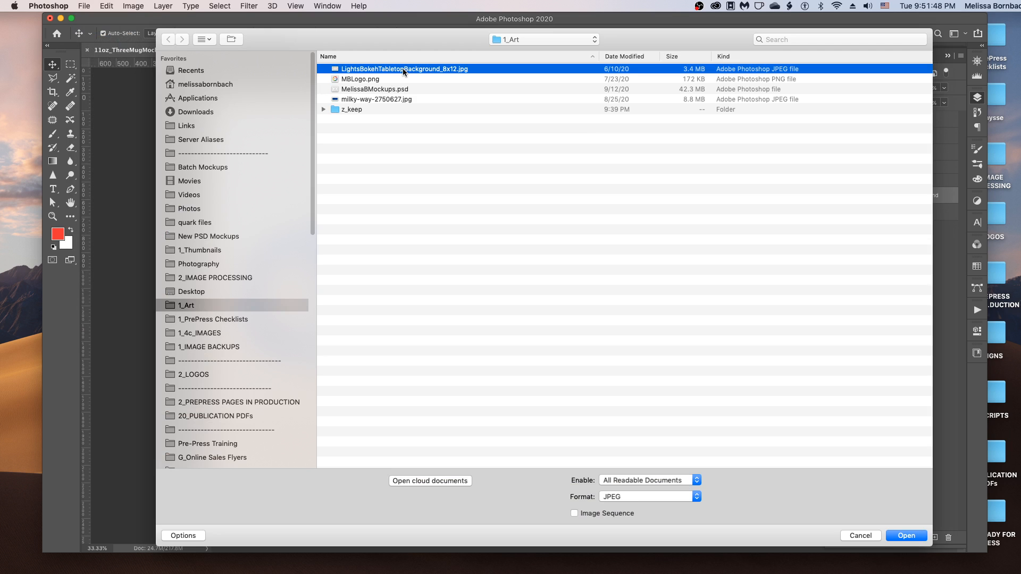
pyautogui.doubleClick(403, 68)
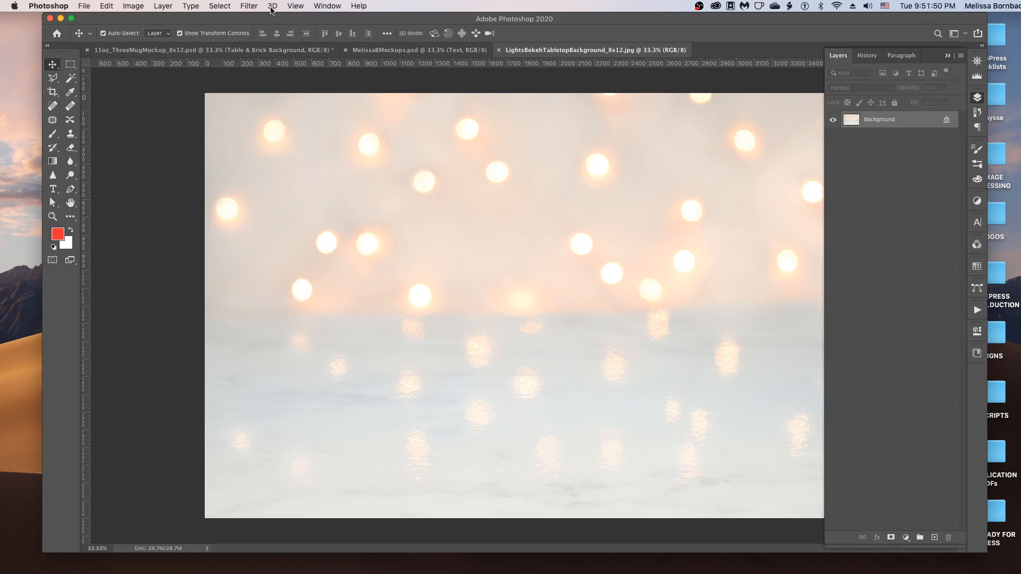
# Copy the entire bokeh lights image and paste it into 11oz_ThreeMugMockup_8x12.psd above the Table & Brick Background layer.
pyautogui.click(226, 5)
pyautogui.click(222, 21)
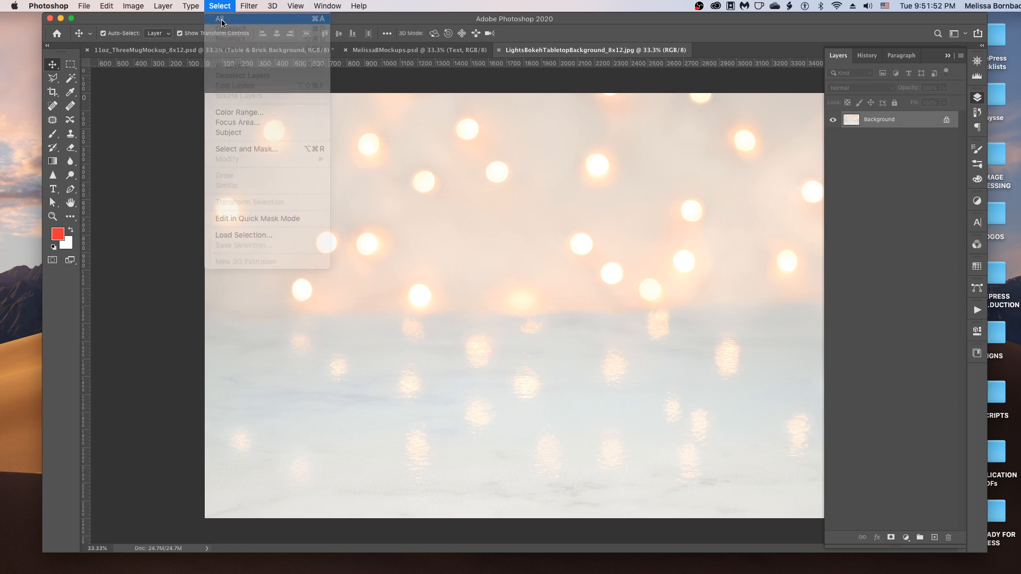
pyautogui.click(106, 6)
pyautogui.click(106, 5)
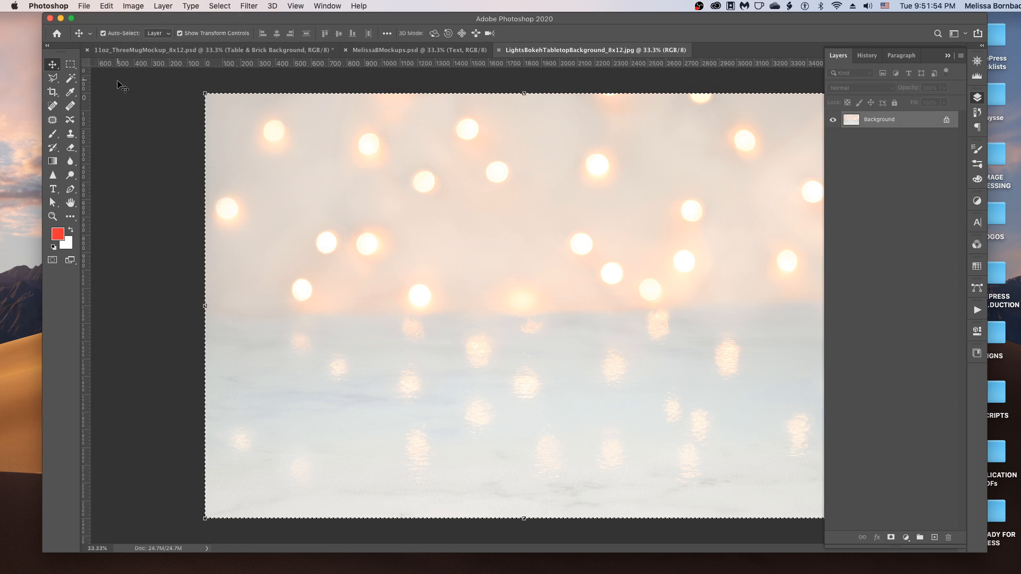
pyautogui.click(107, 5)
pyautogui.click(123, 83)
pyautogui.click(195, 51)
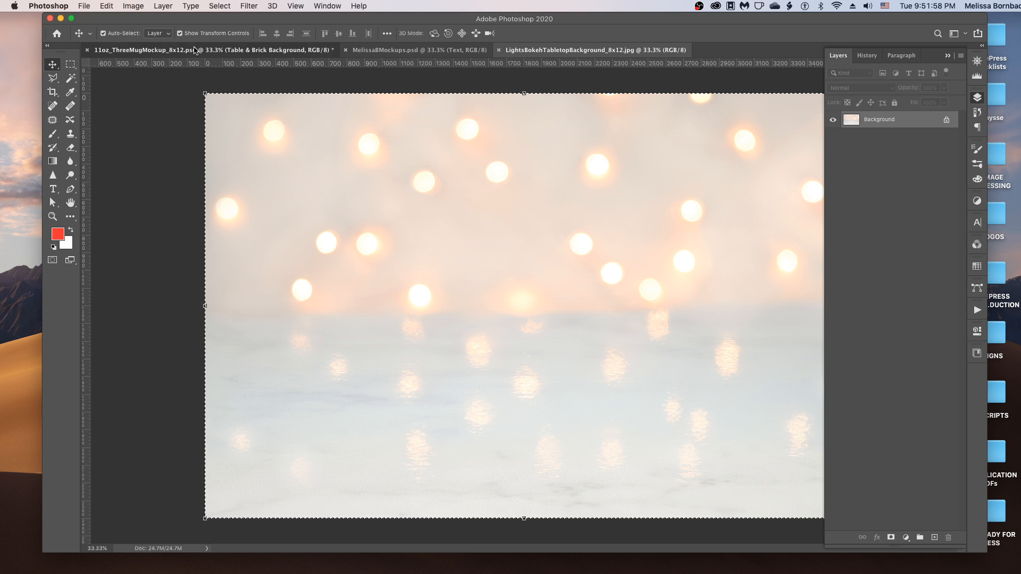
pyautogui.click(106, 5)
pyautogui.click(158, 103)
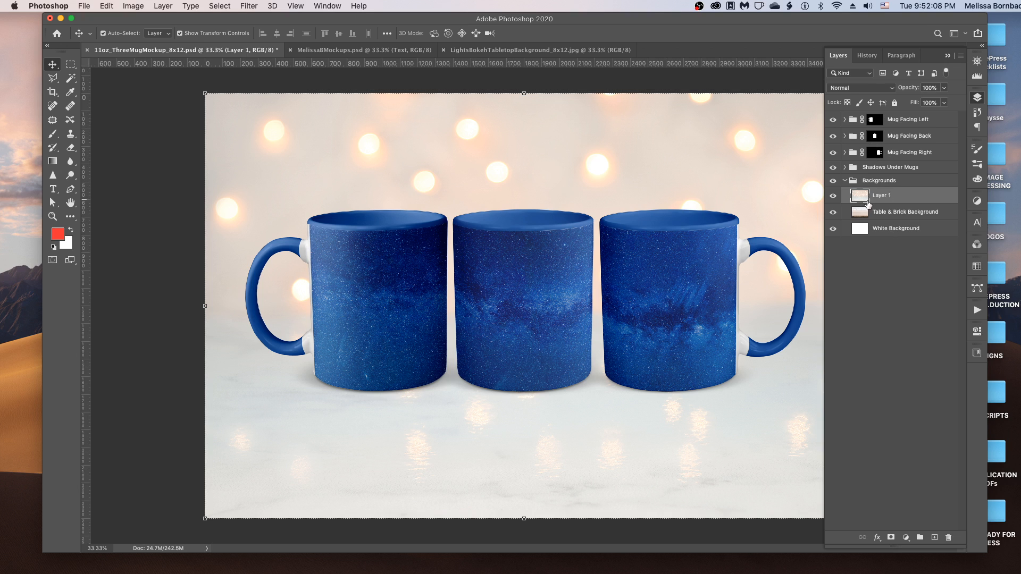
# Move the pasted bokeh layer above all the mug groups, and return it to the top of the Backgrounds group.
pyautogui.moveTo(877, 197); pyautogui.dragTo(908, 115)
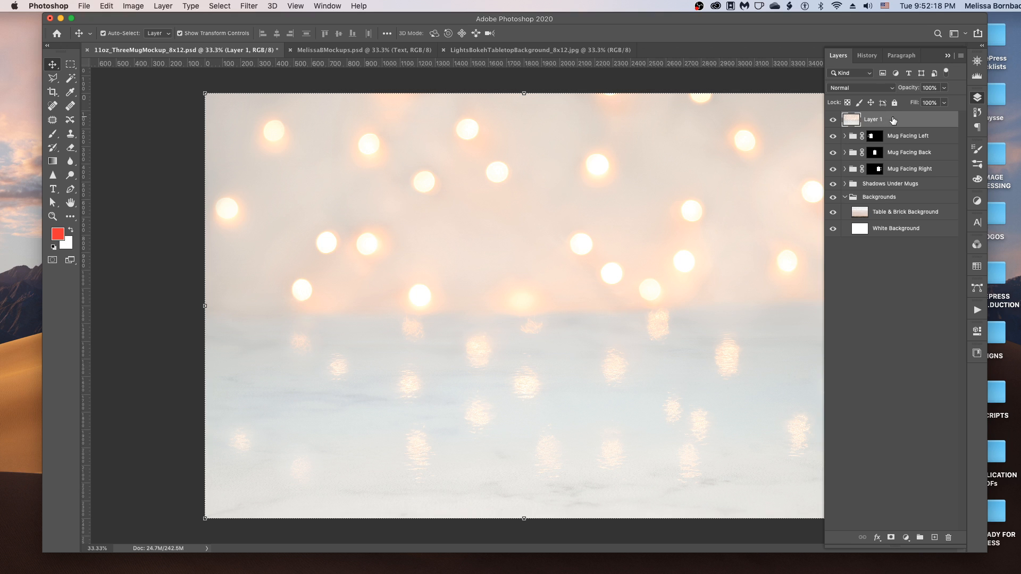
pyautogui.moveTo(893, 119); pyautogui.dragTo(891, 206)
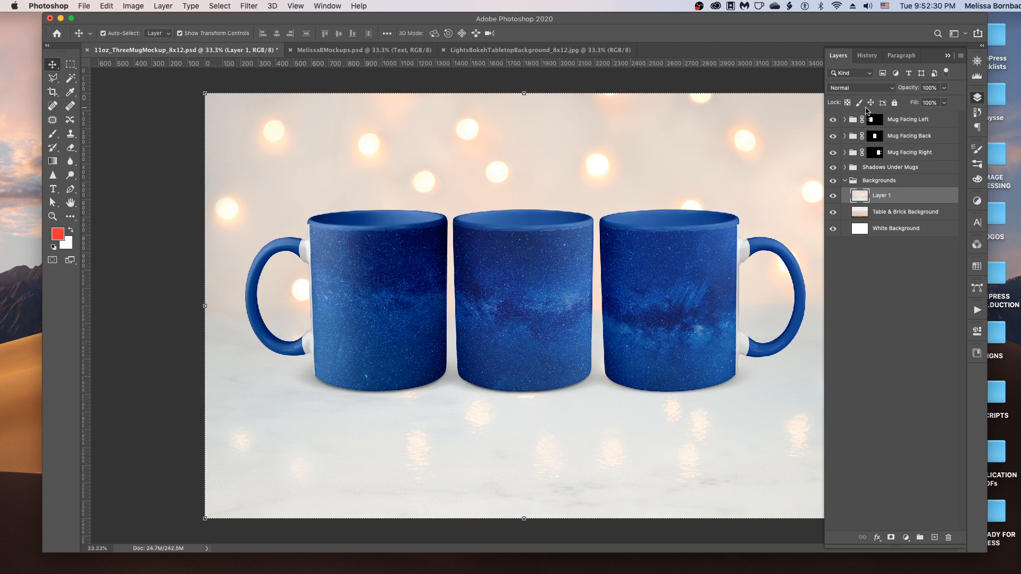
# Collapse the Backgrounds group and move the left-facing mug up and slightly to the left with its linked layers.
pyautogui.click(846, 181)
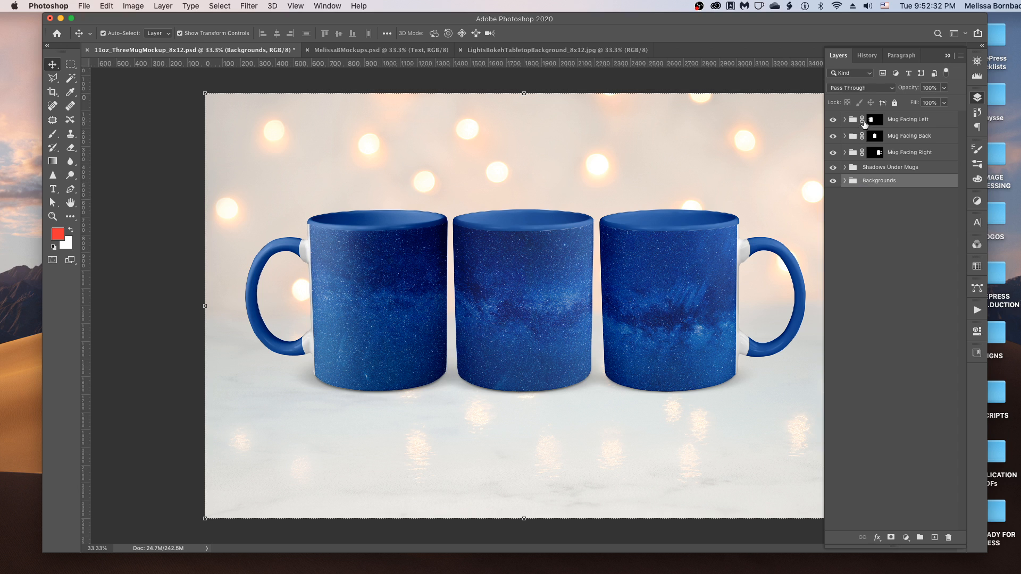
pyautogui.click(896, 120)
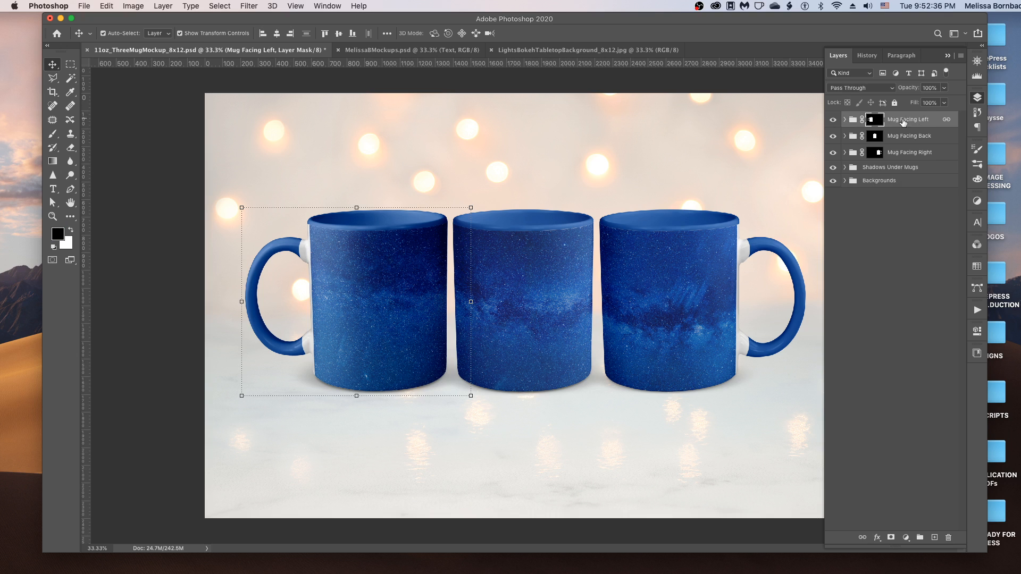
pyautogui.click(845, 119)
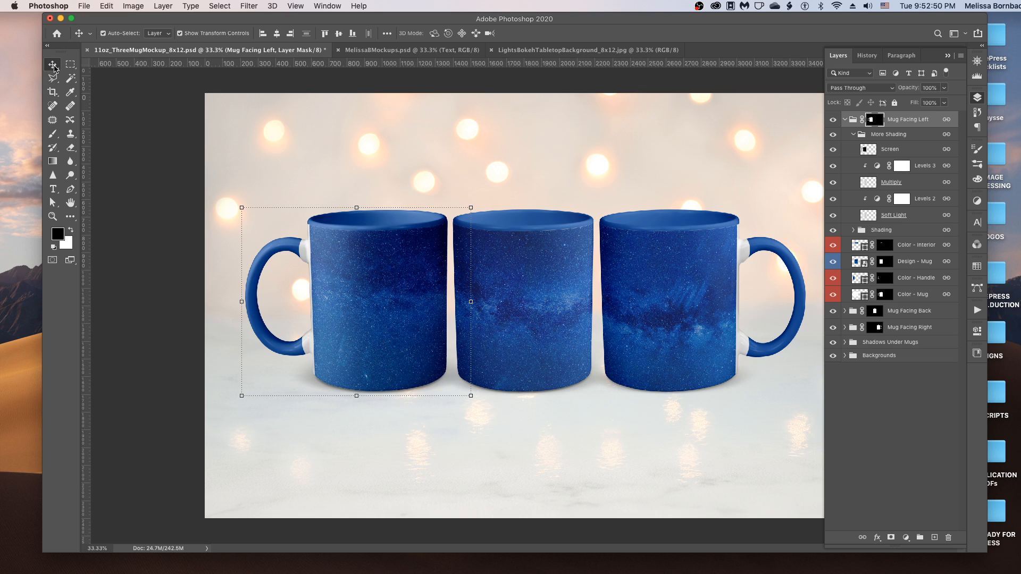
pyautogui.moveTo(351, 269); pyautogui.dragTo(337, 233)
# Move the back-facing middle mug down and slightly to the left, and deselect all layers.
pyautogui.click(480, 262)
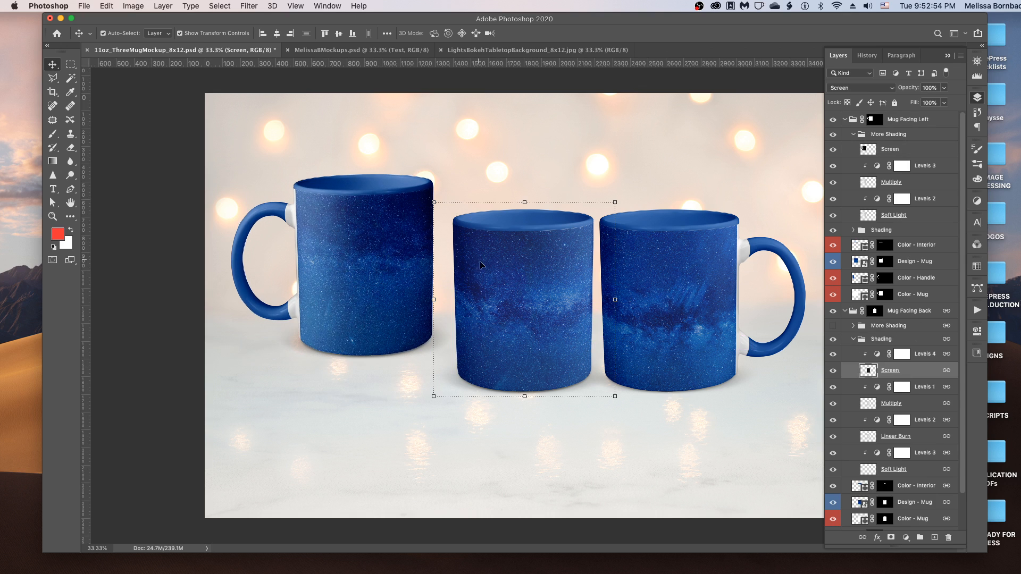
pyautogui.moveTo(529, 251); pyautogui.dragTo(512, 291)
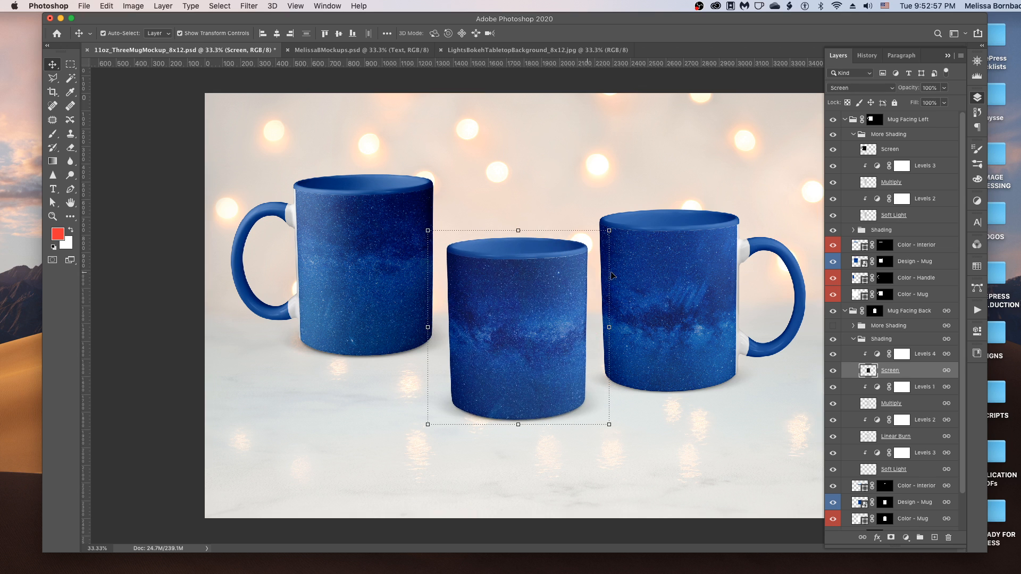
pyautogui.click(556, 88)
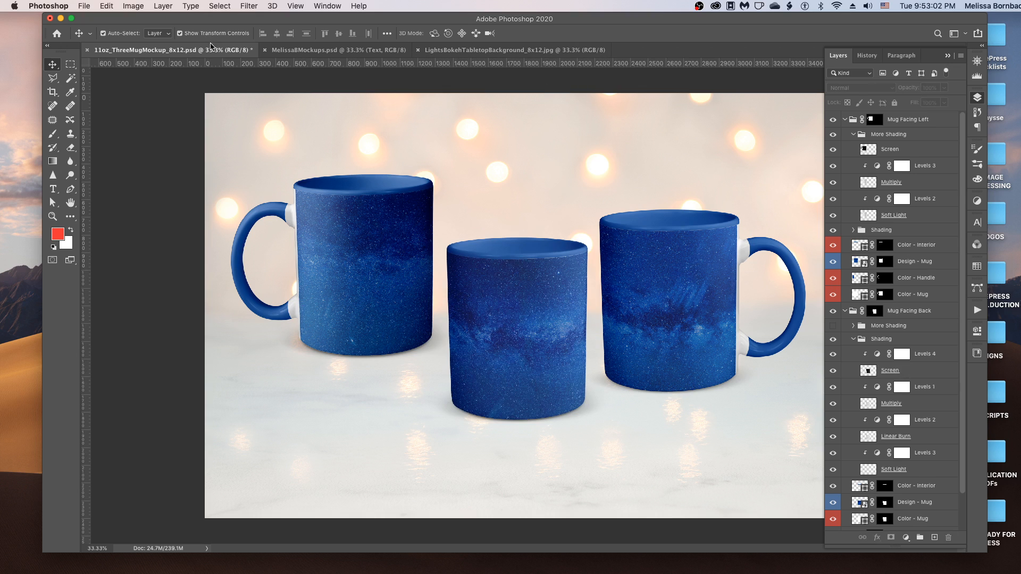
# Review the file formats and the file name offered for saving the mockup under a new name, and cancel without saving.
pyautogui.click(85, 4)
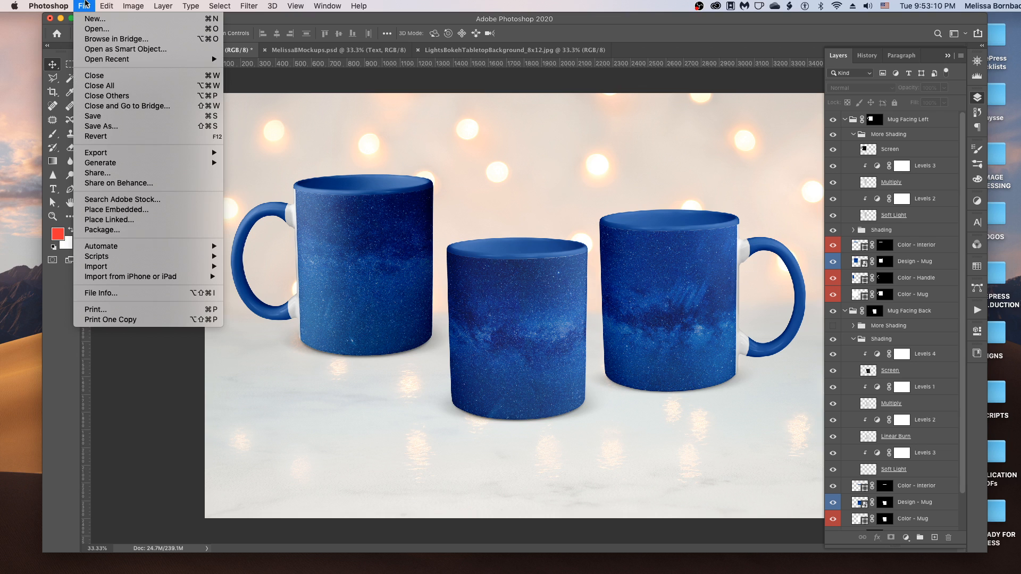
pyautogui.click(231, 129)
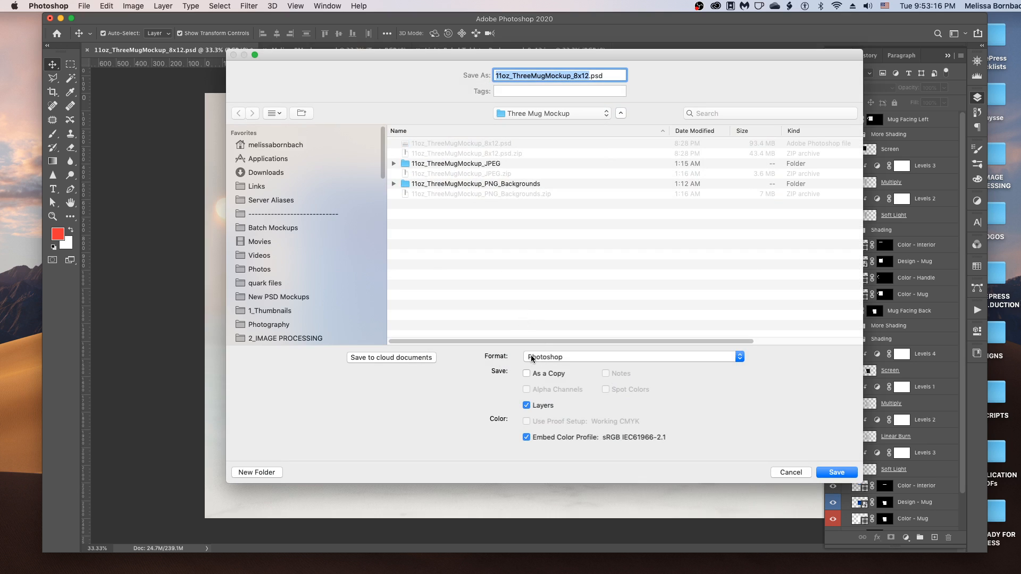
pyautogui.click(555, 355)
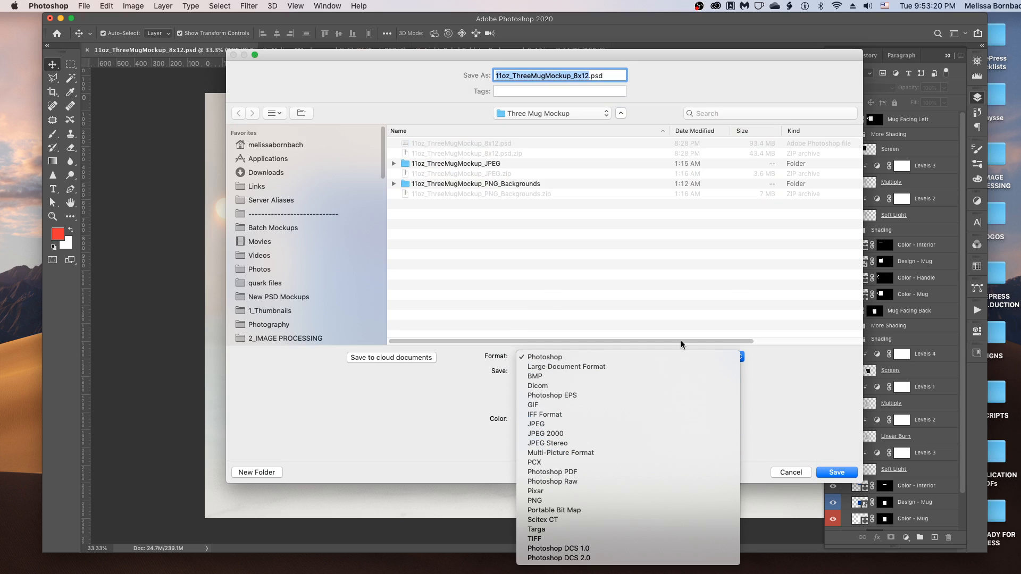
pyautogui.click(453, 407)
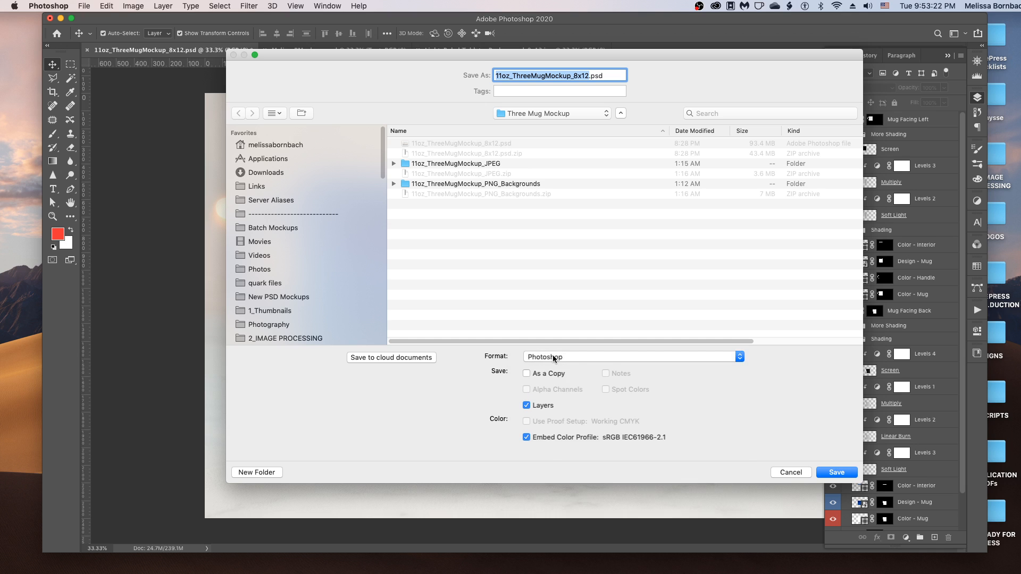
pyautogui.click(552, 357)
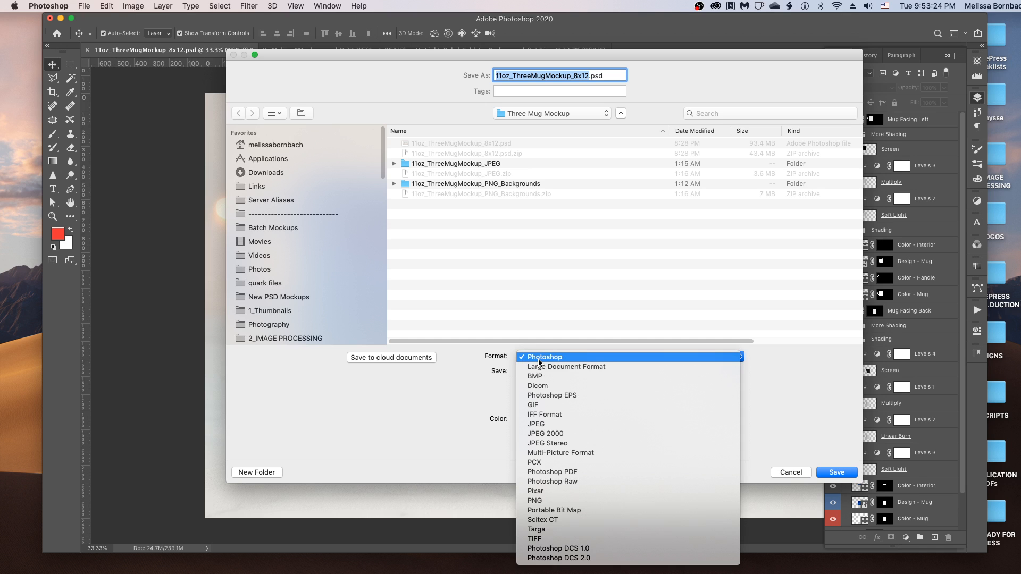
pyautogui.click(539, 362)
pyautogui.click(573, 77)
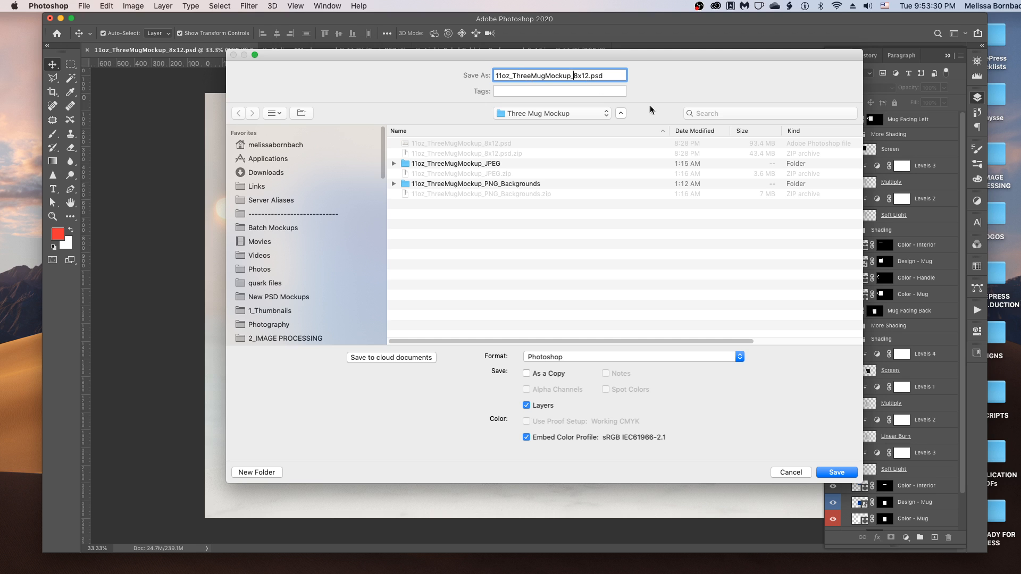
pyautogui.click(796, 473)
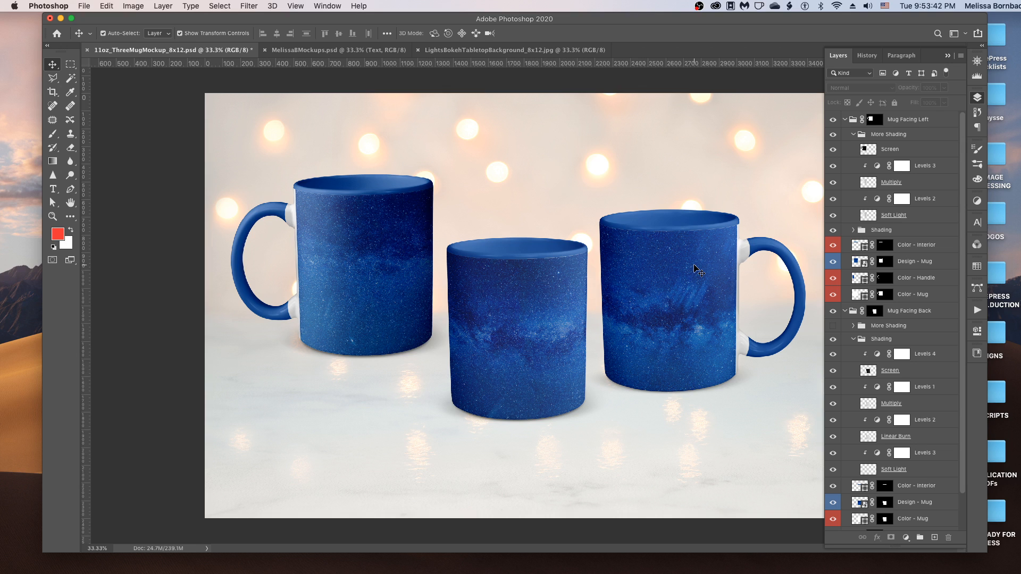
# Switch to the MelissaBMockups.psd document.
pyautogui.click(356, 51)
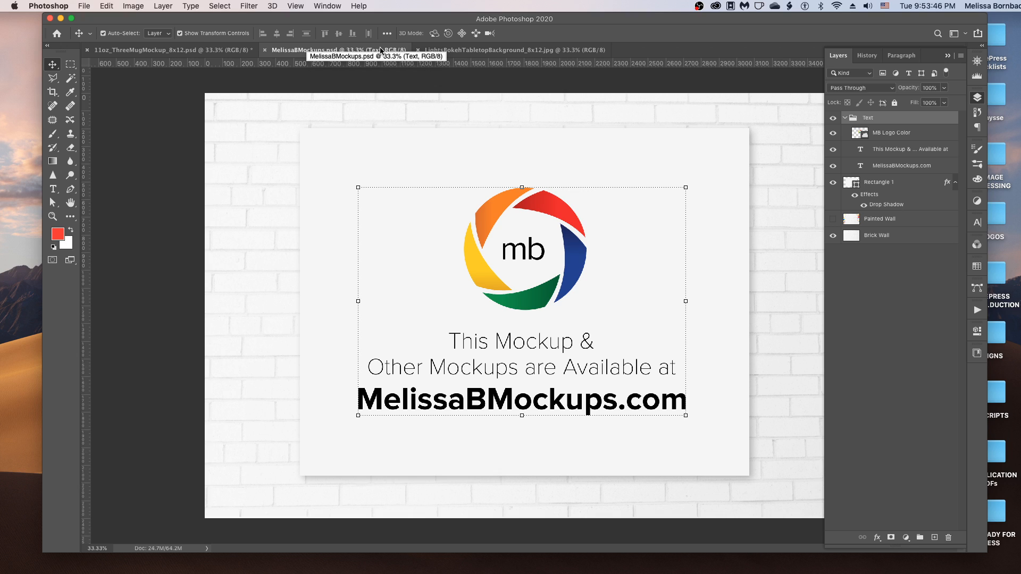